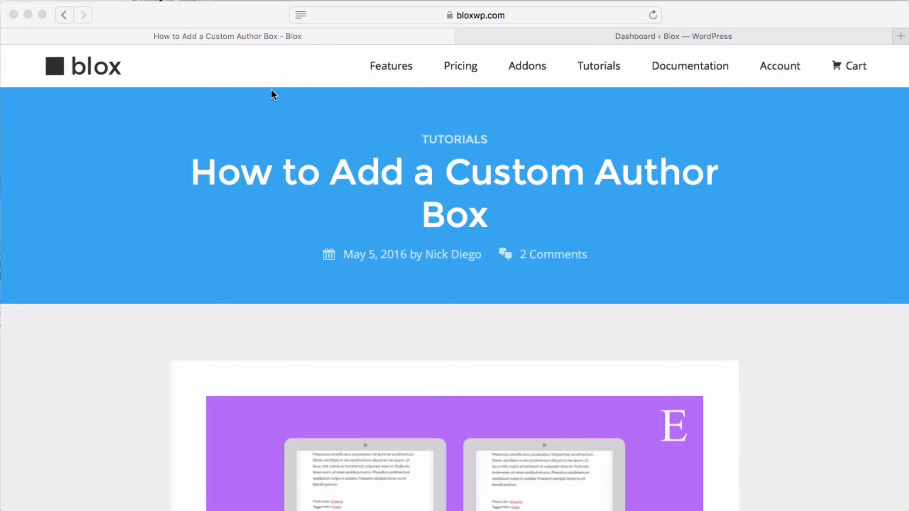
Examine the title header, featured image and introductory content of the "How to Add a Custom Author Box" tutorial post.
left_click(206, 22)
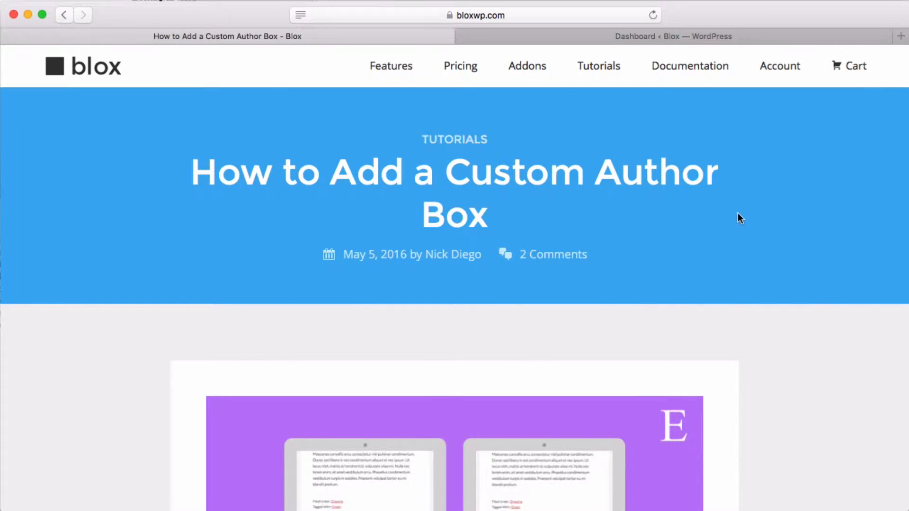
scroll(737, 214, "down", 2)
scroll(737, 214, "up", 2)
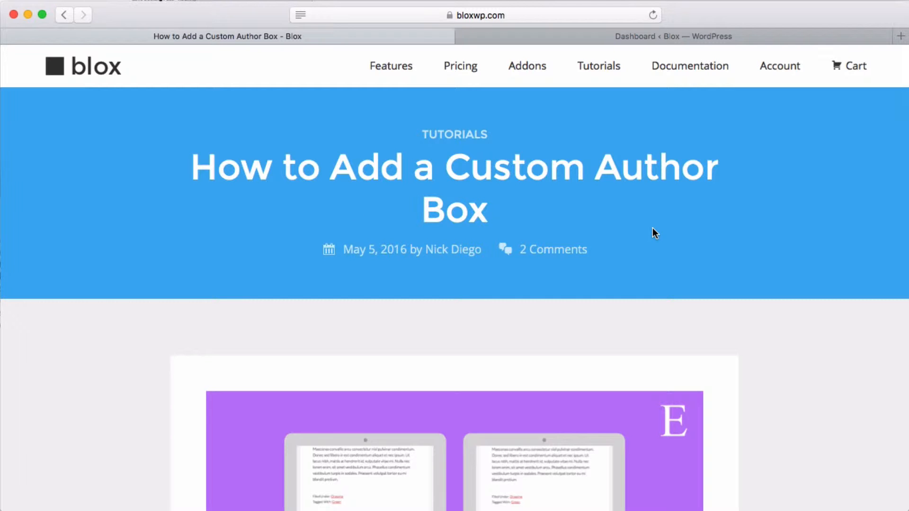
scroll(653, 229, "down", 5)
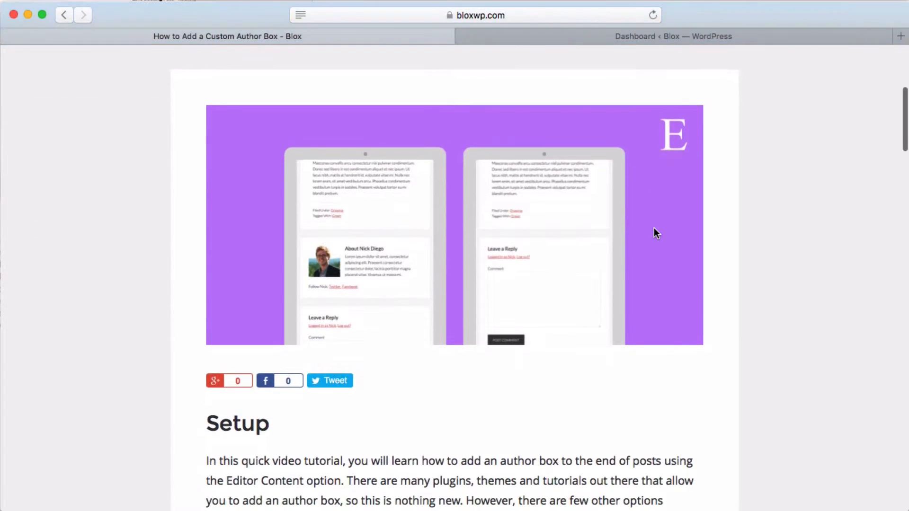
scroll(654, 228, "up", 10)
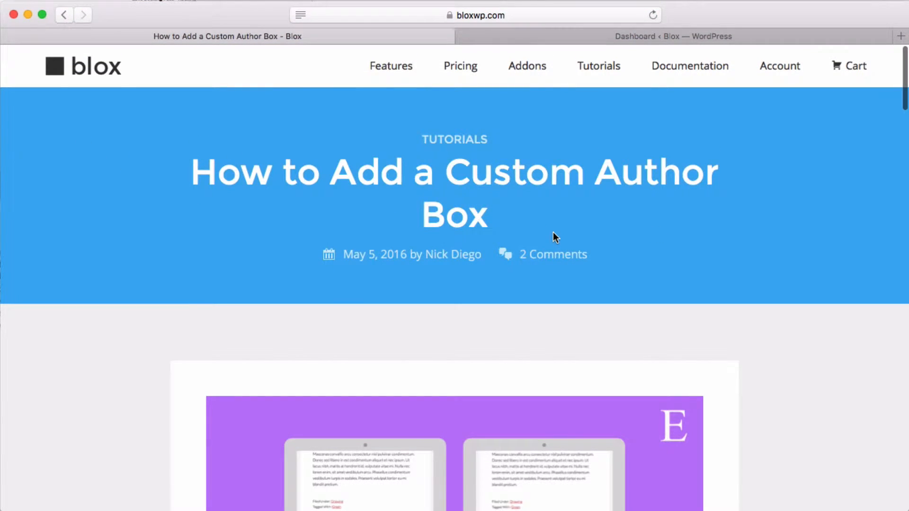
scroll(553, 235, "down", 10)
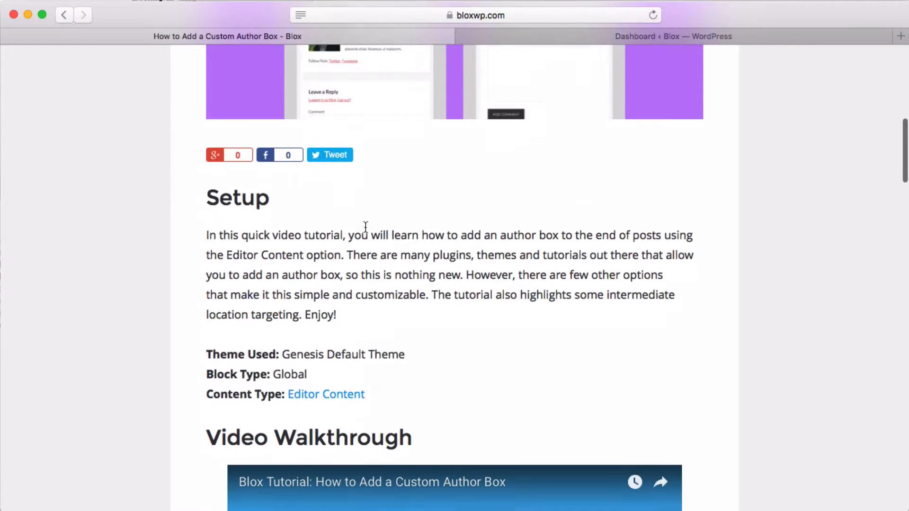
scroll(633, 275, "up", 10)
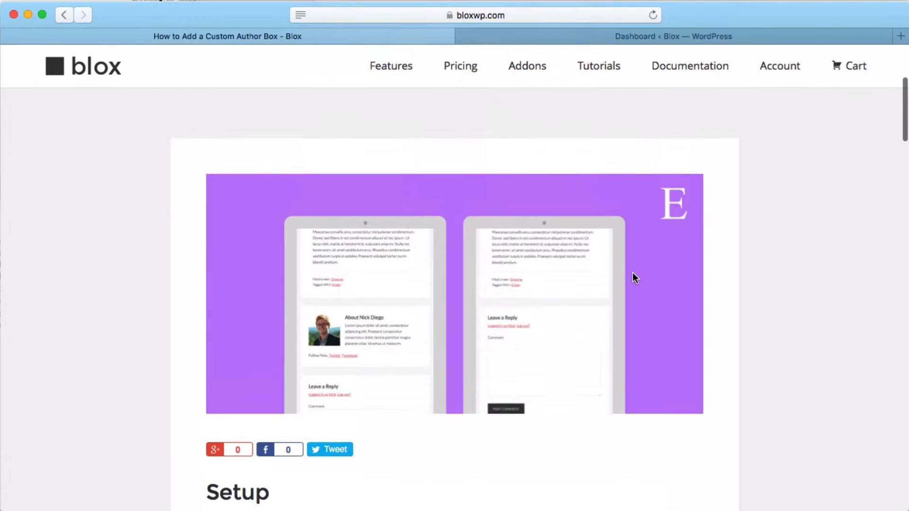
scroll(633, 274, "up", 4)
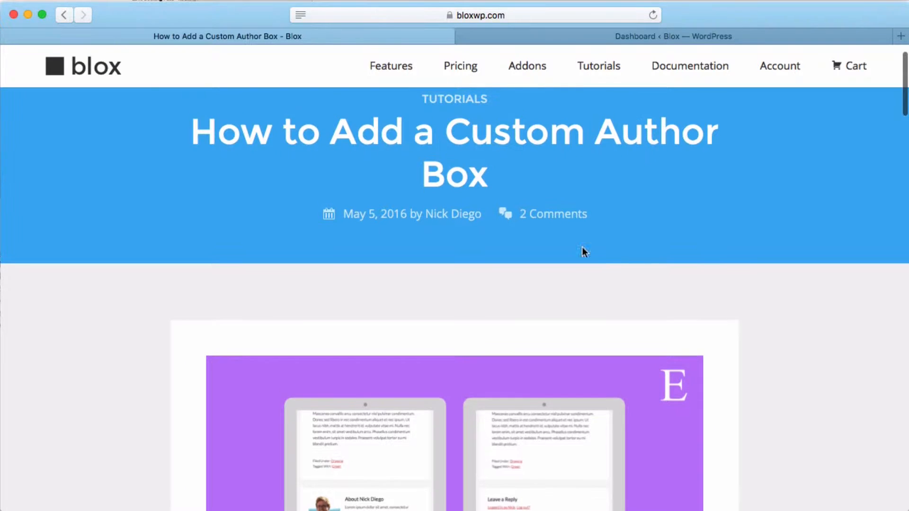
scroll(544, 204, "up", 2)
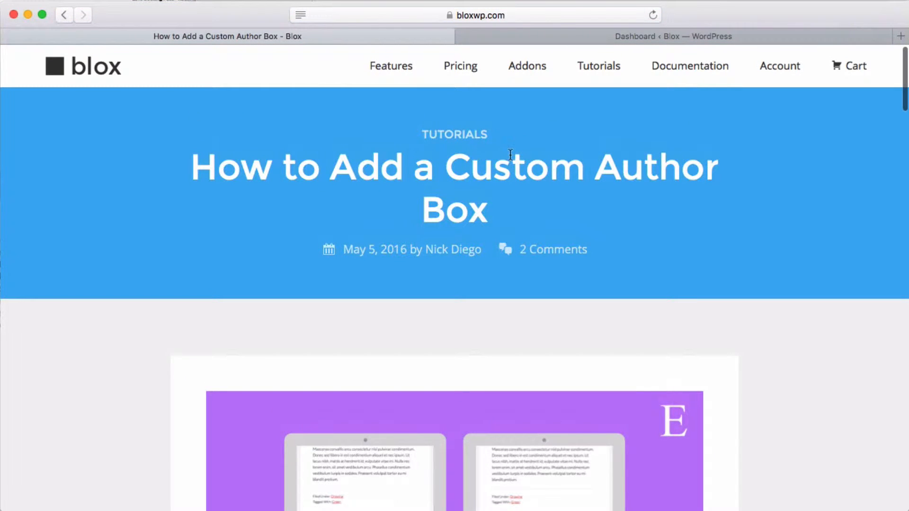
scroll(513, 211, "down", 8)
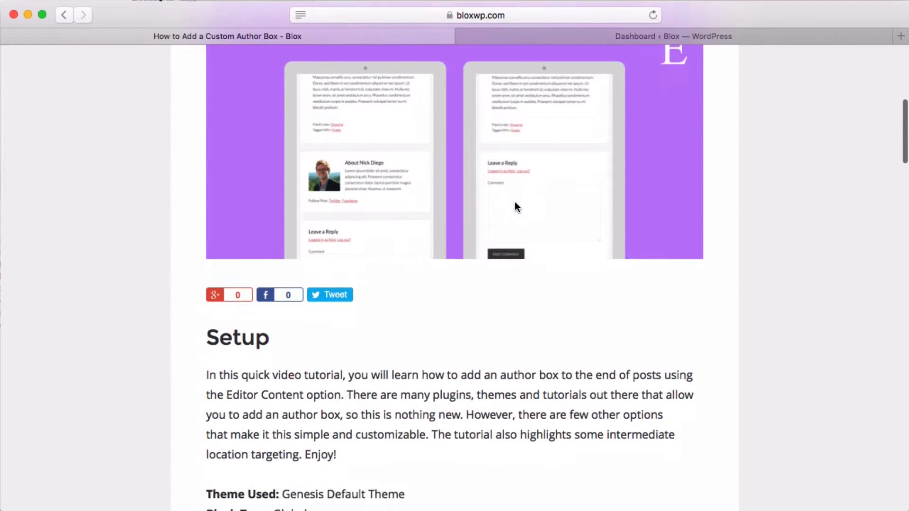
scroll(615, 393, "up", 5)
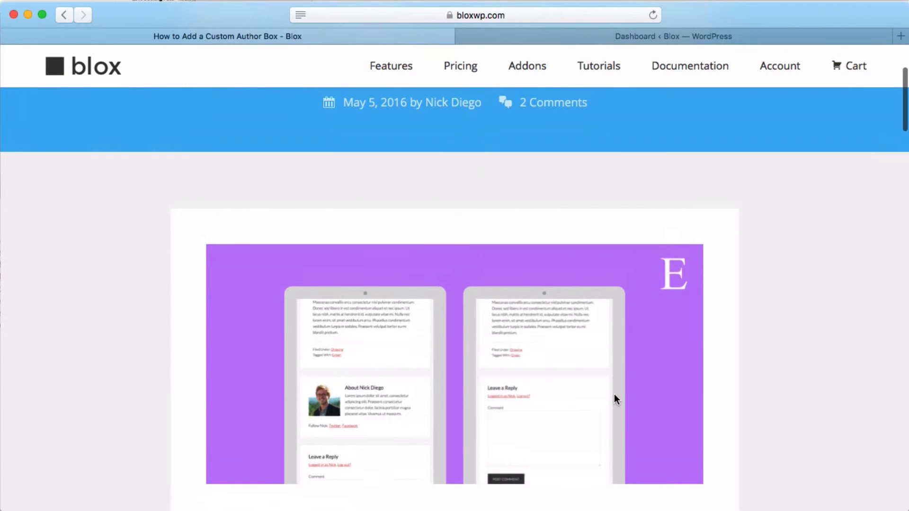
scroll(614, 393, "up", 3)
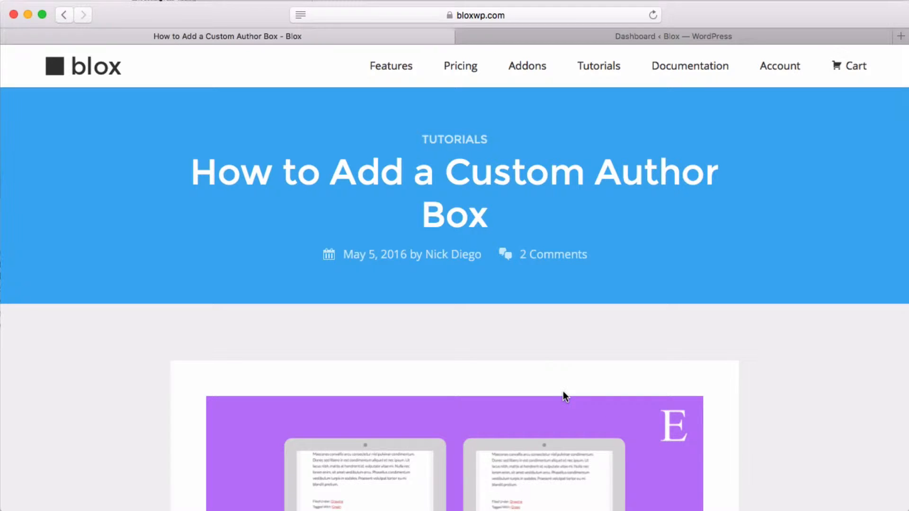
scroll(563, 391, "down", 1)
scroll(563, 391, "up", 1)
scroll(648, 281, "down", 6)
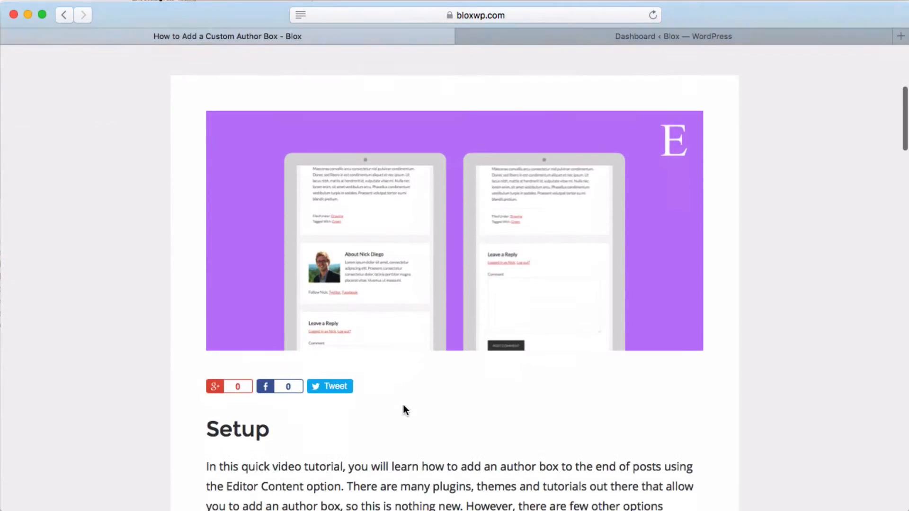
scroll(405, 409, "down", 2)
scroll(381, 376, "up", 8)
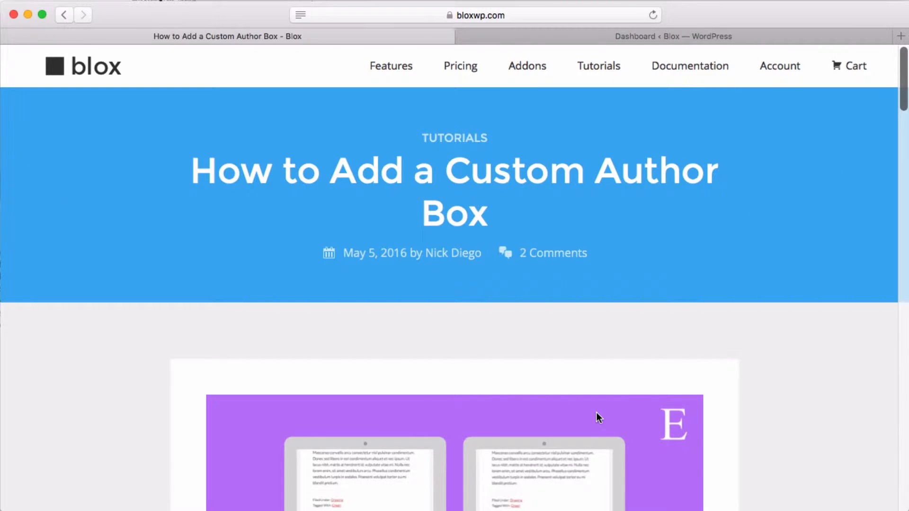
scroll(595, 407, "down", 5)
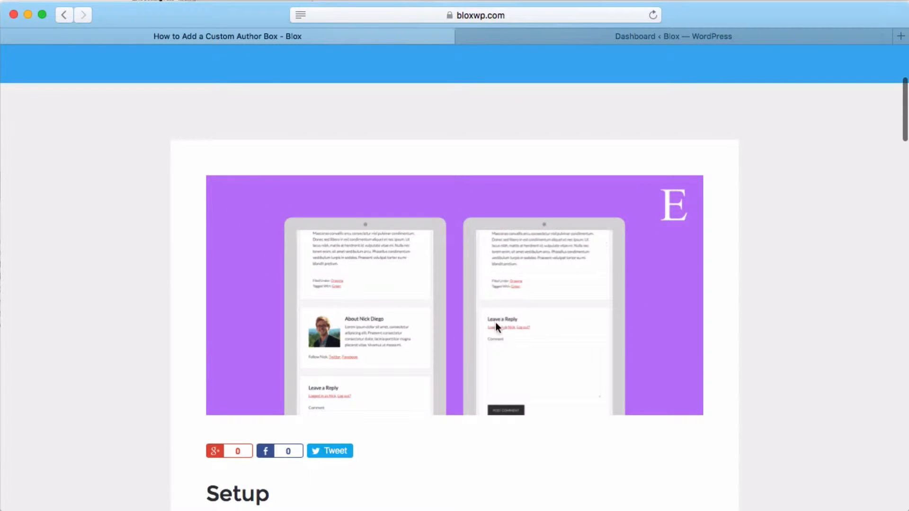
scroll(611, 336, "up", 5)
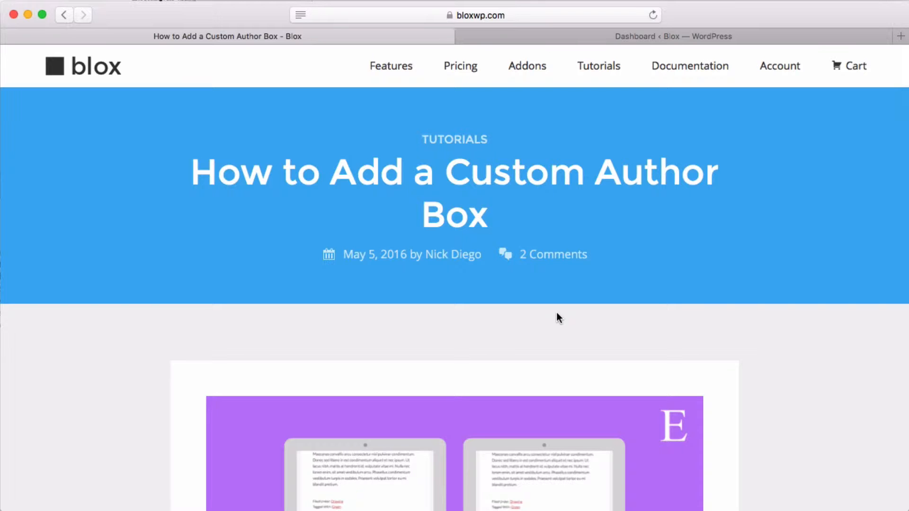
scroll(589, 330, "down", 1)
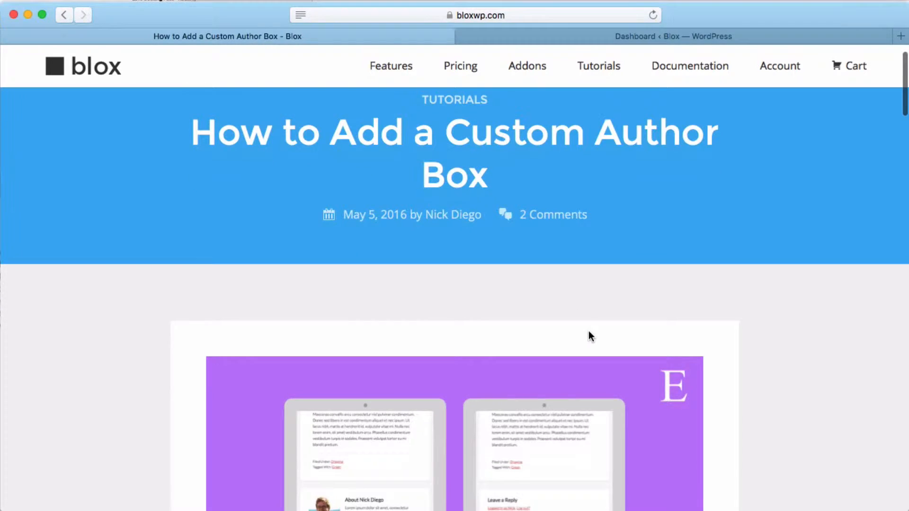
scroll(588, 330, "up", 1)
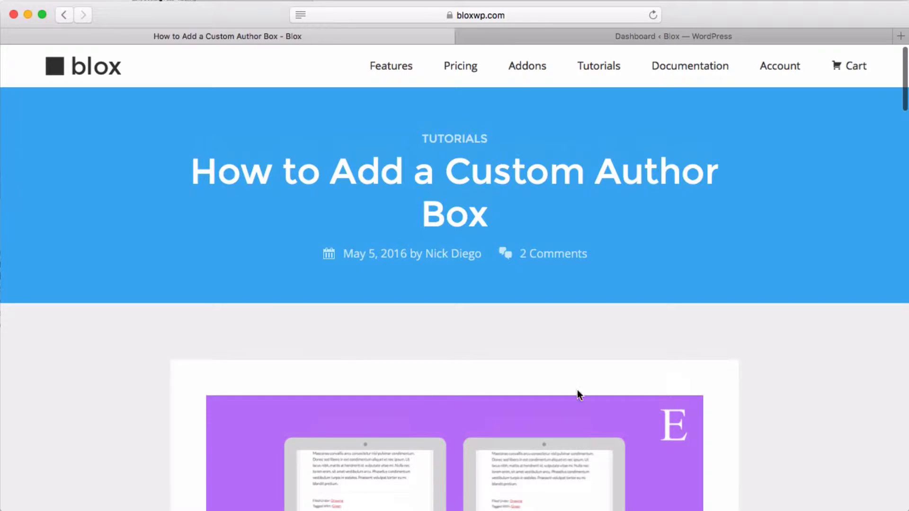
scroll(661, 361, "down", 3)
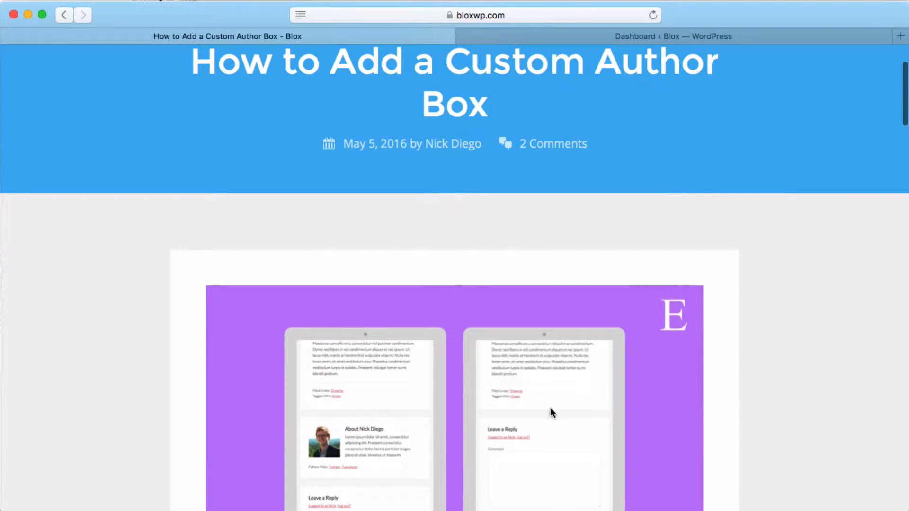
scroll(566, 322, "up", 3)
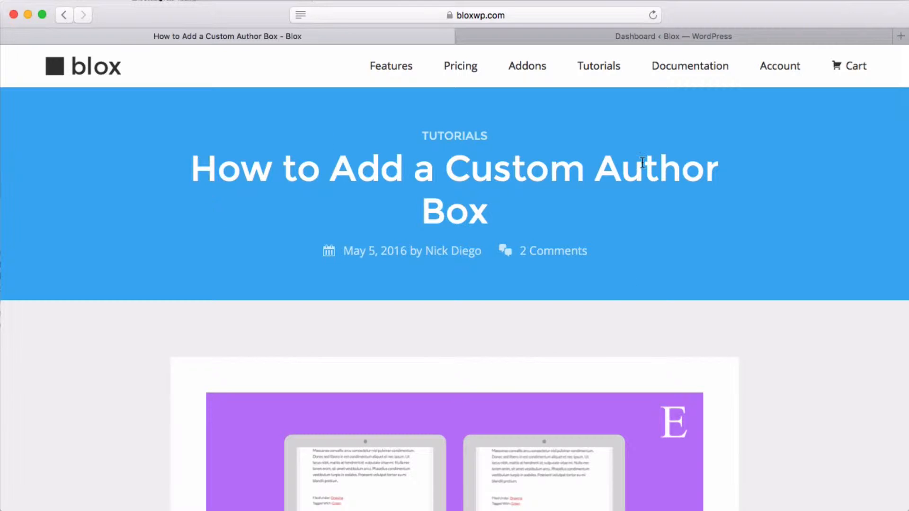
Open the Theme Functions file (functions.php) of Blox Theme Main in the WordPress theme editor.
left_click(558, 42)
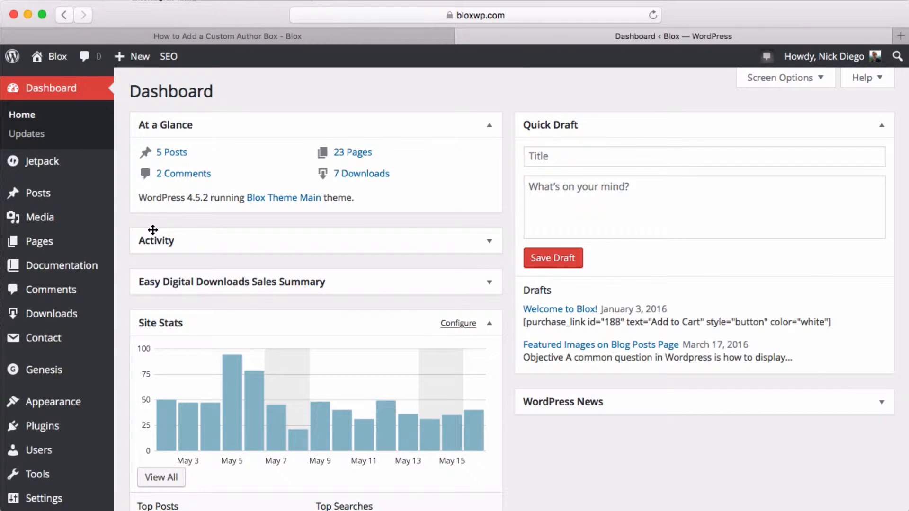
mouse_move(65, 424)
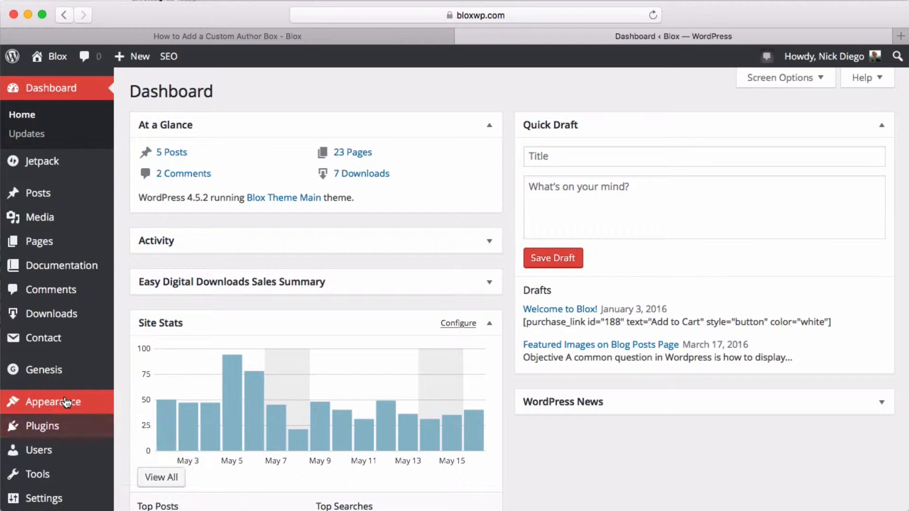
mouse_move(71, 402)
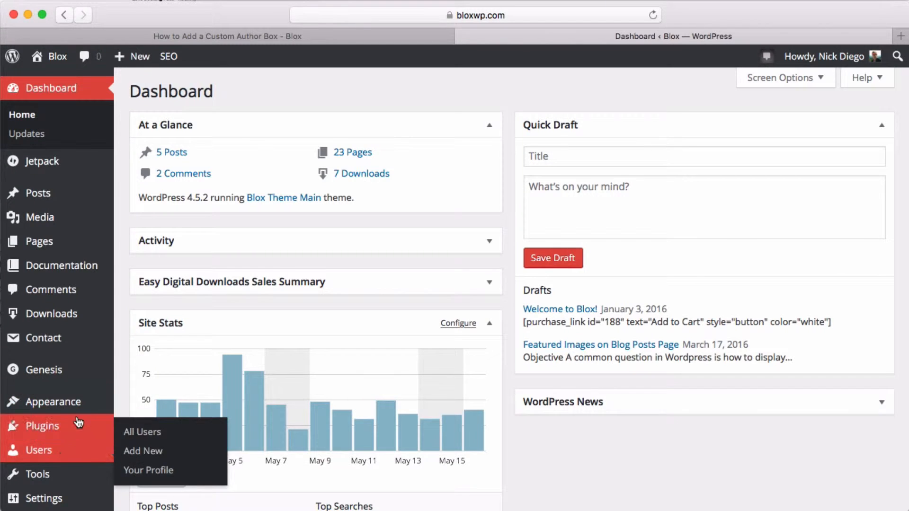
left_click(142, 474)
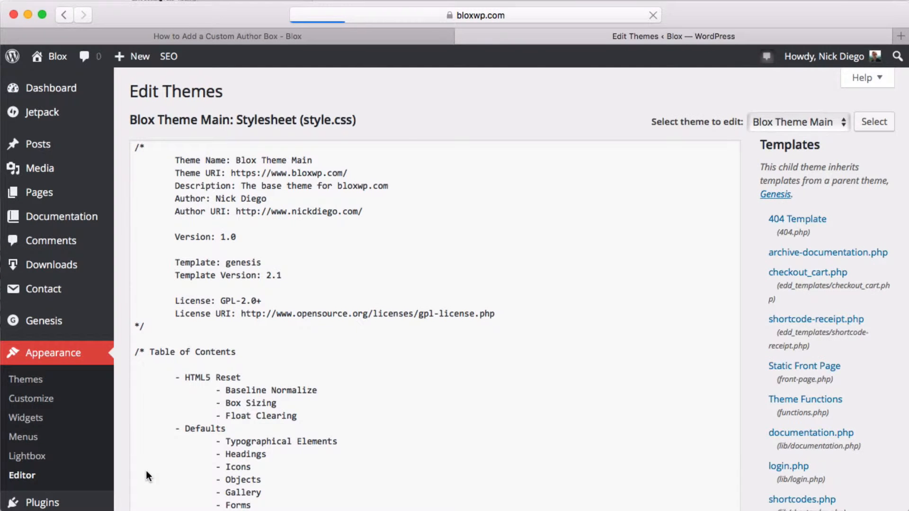
scroll(764, 380, "down", 5)
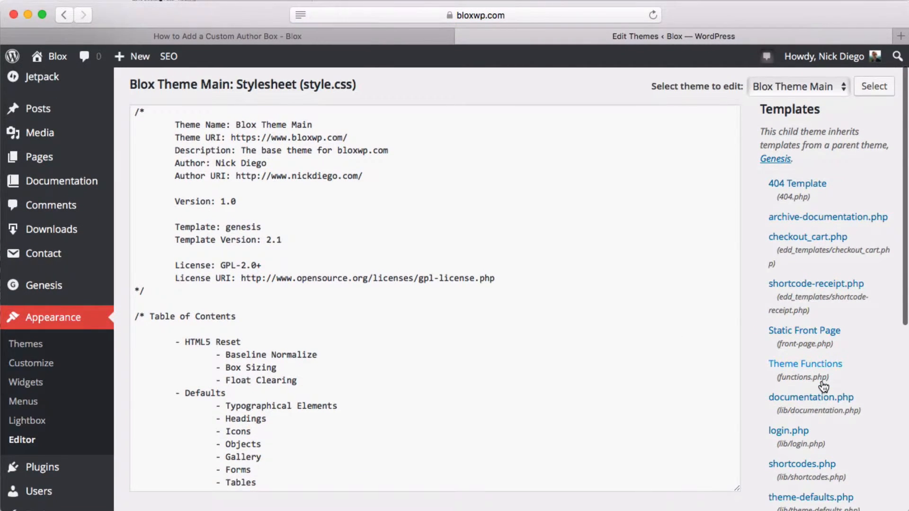
left_click(817, 286)
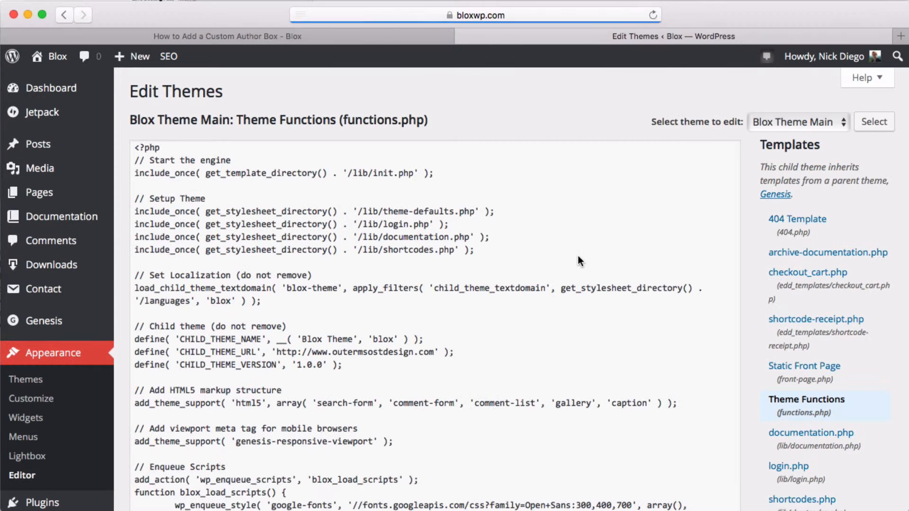
Delete the elseif ( is_singular( 'post' ) ) block of title and header actions from functions.php and save the file.
scroll(539, 267, "down", 20)
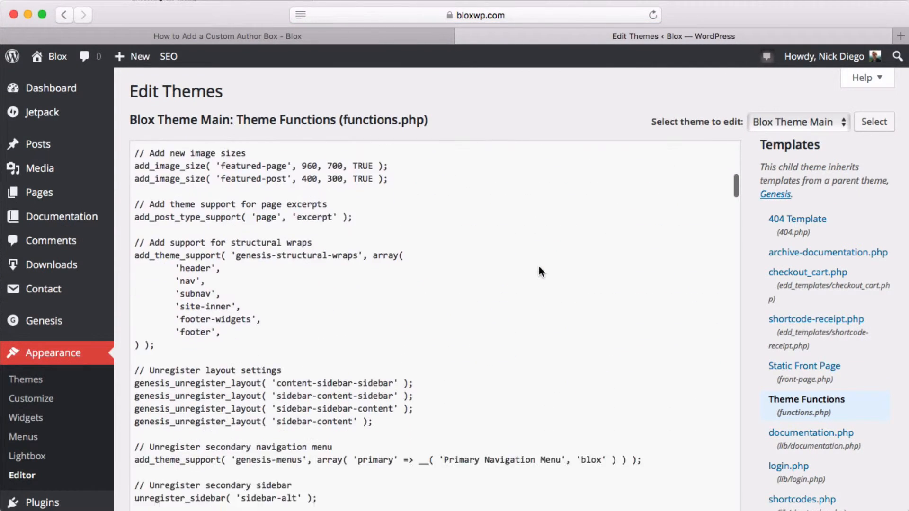
scroll(538, 266, "down", 10)
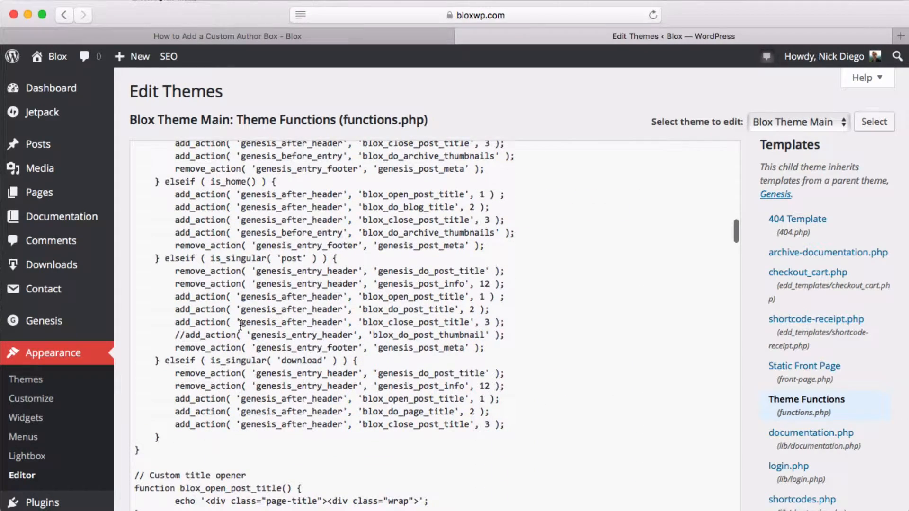
left_click_drag(156, 360, 164, 264)
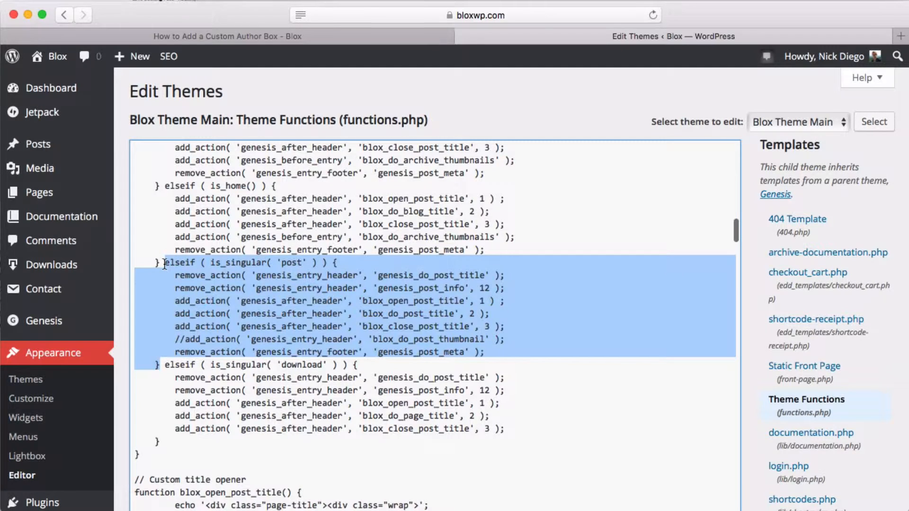
key("BackSpace")
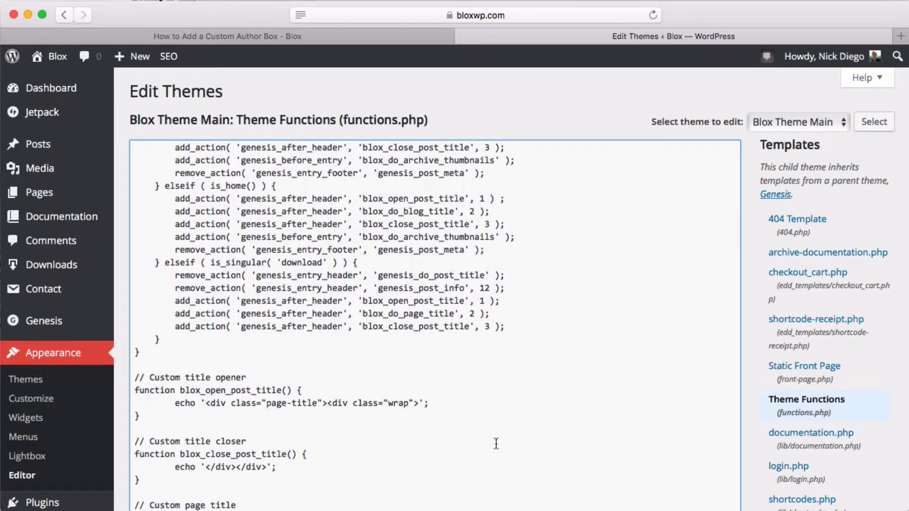
scroll(755, 476, "down", 8)
left_click(159, 224)
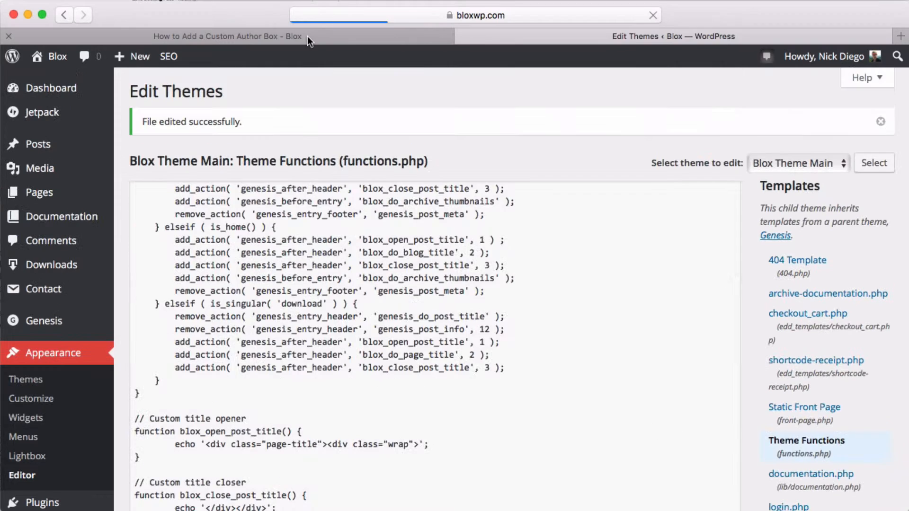
Reload the "How to Add a Custom Author Box" post and examine the placement of its title and featured image.
left_click(308, 36)
left_click(658, 15)
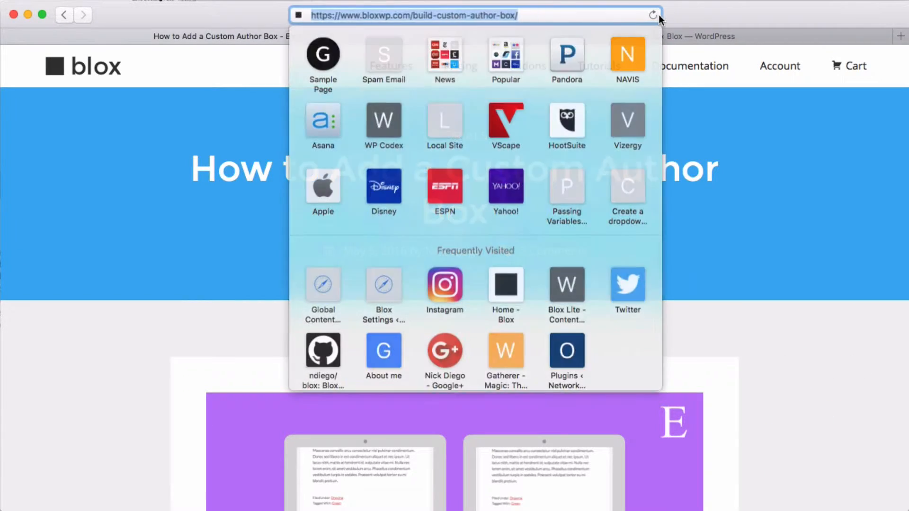
left_click(653, 15)
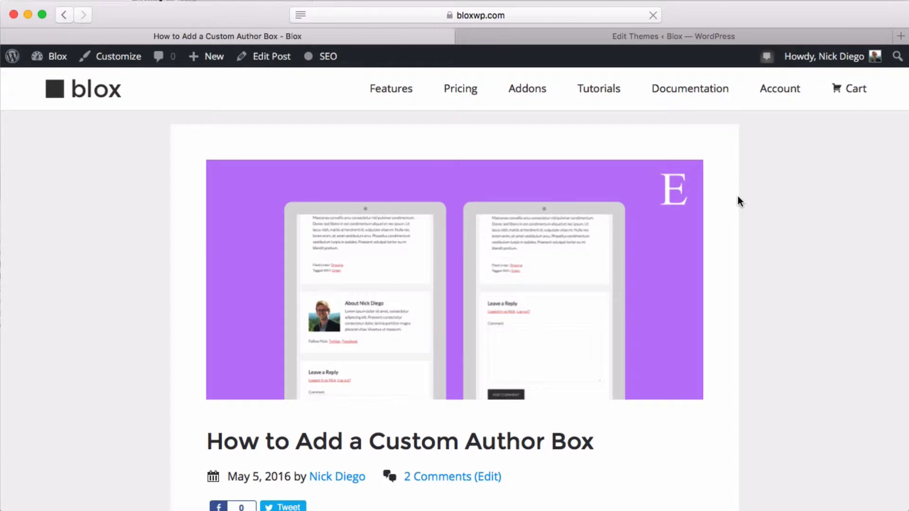
scroll(738, 196, "down", 3)
scroll(738, 196, "up", 3)
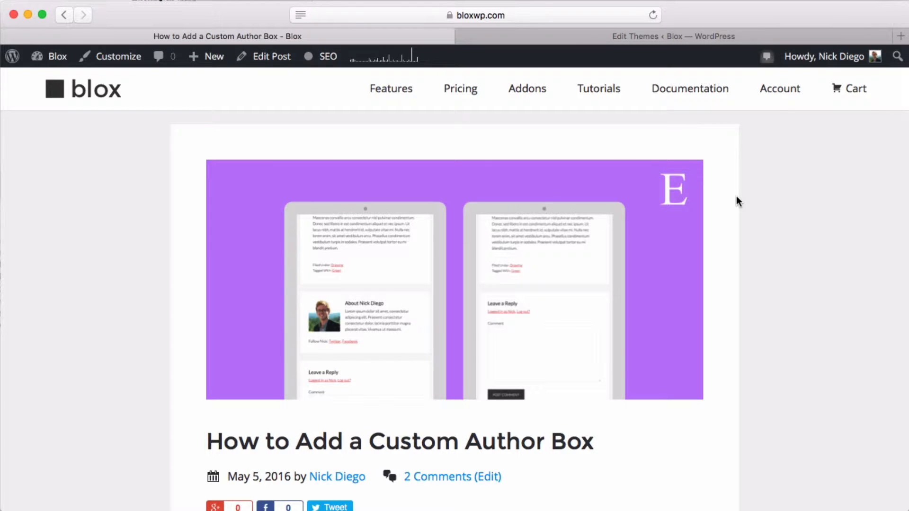
scroll(737, 196, "down", 2)
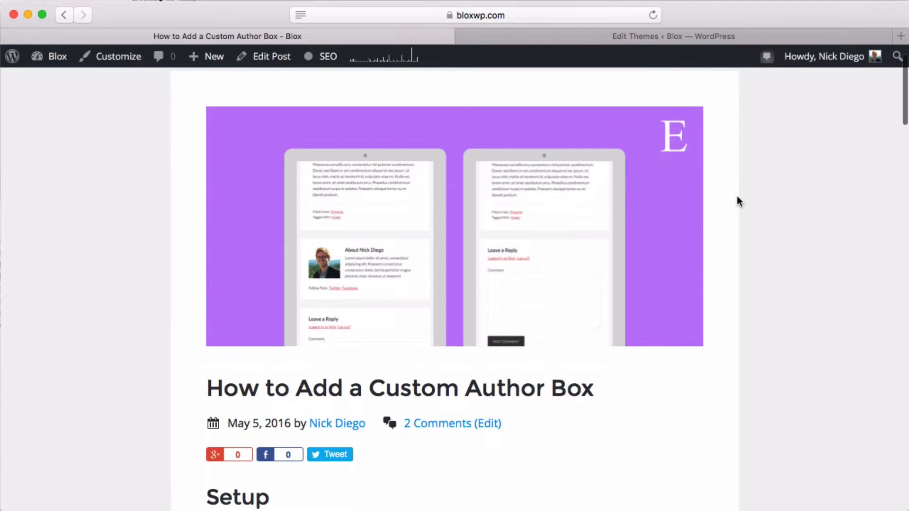
scroll(736, 196, "down", 1)
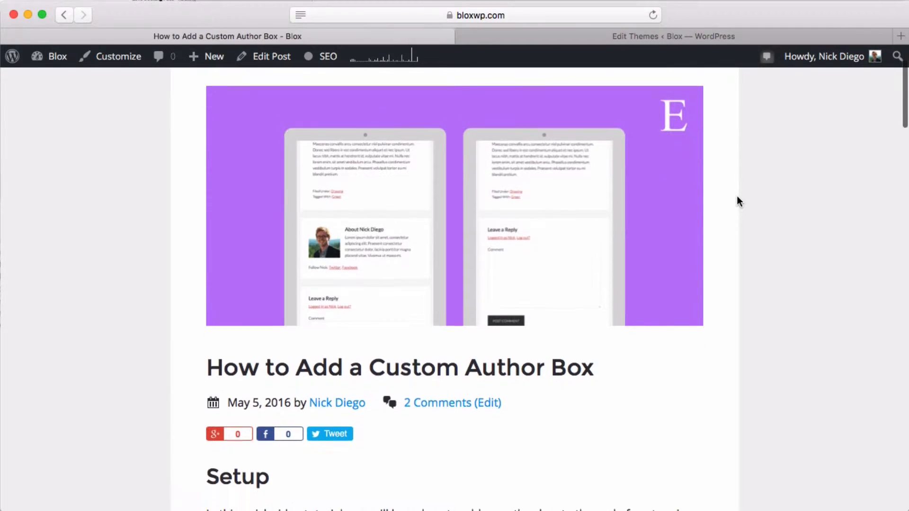
Review the post's title, meta details and Setup section beneath the featured image.
scroll(458, 393, "down", 3)
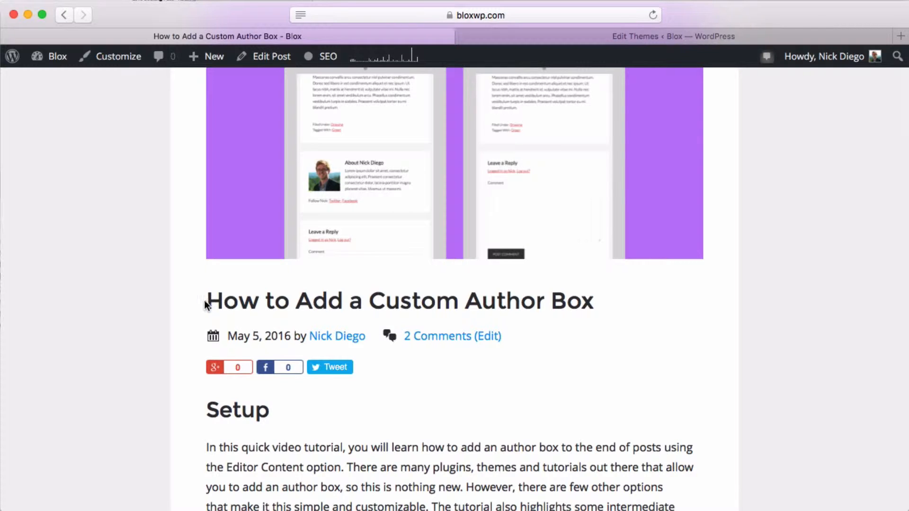
left_click_drag(203, 300, 600, 310)
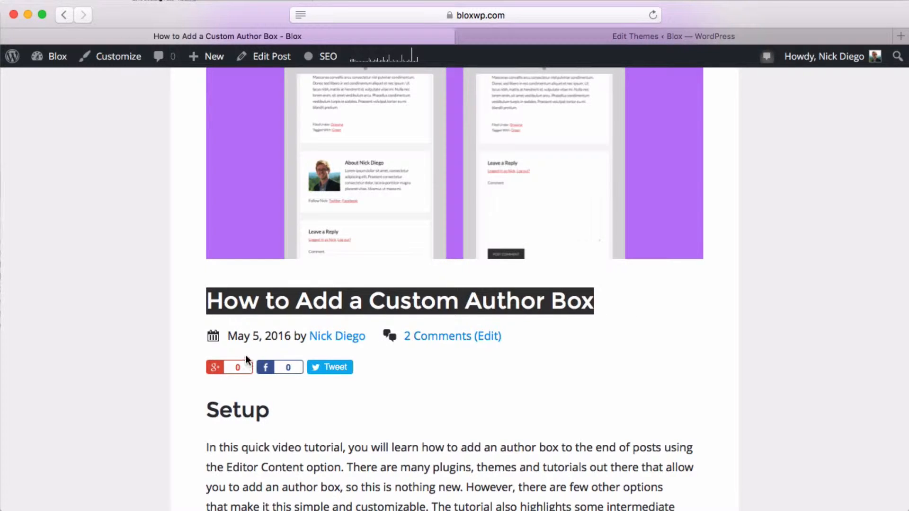
scroll(454, 405, "down", 5)
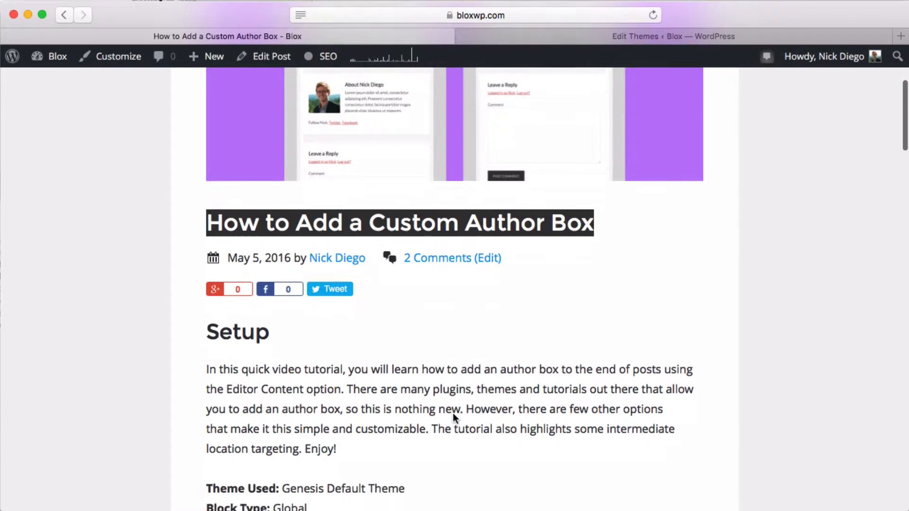
left_click(524, 334)
scroll(417, 320, "up", 10)
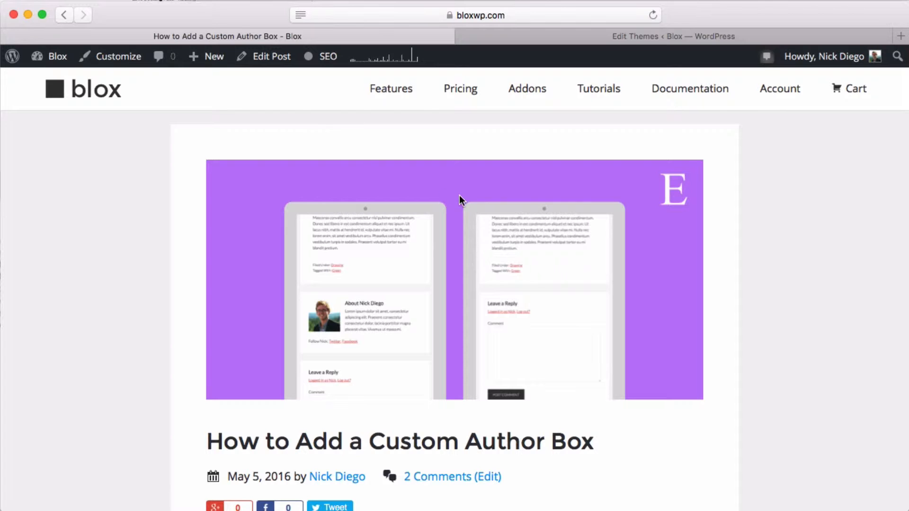
Return to the WordPress admin and open the list of all Blox Lite global blocks.
mouse_move(54, 59)
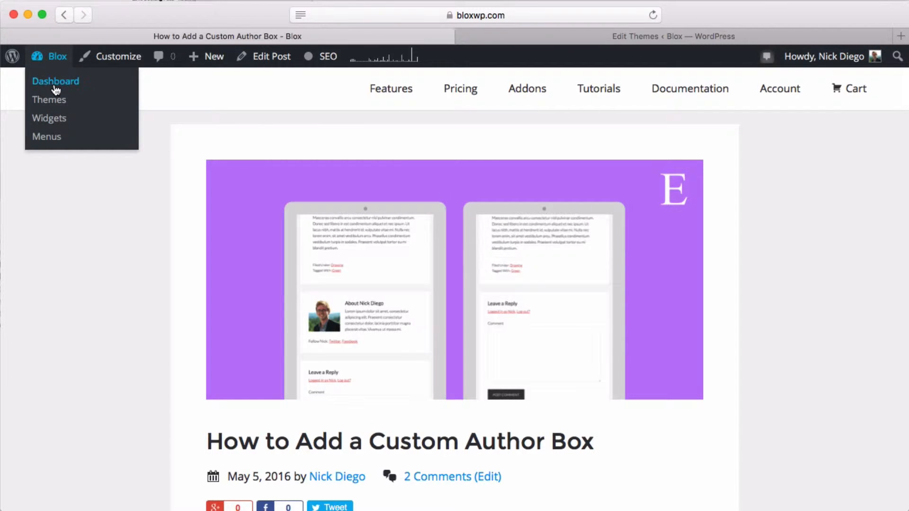
left_click(627, 33)
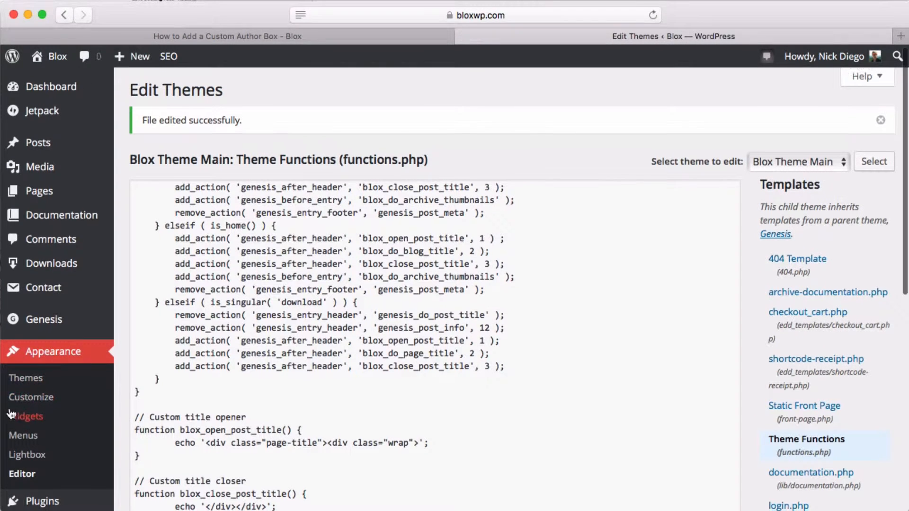
scroll(27, 418, "down", 2)
scroll(27, 418, "down", 5)
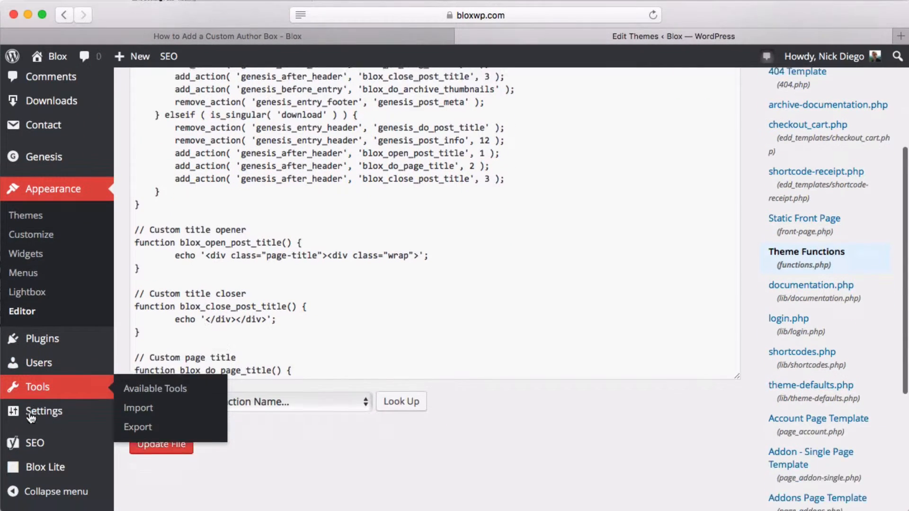
mouse_move(65, 477)
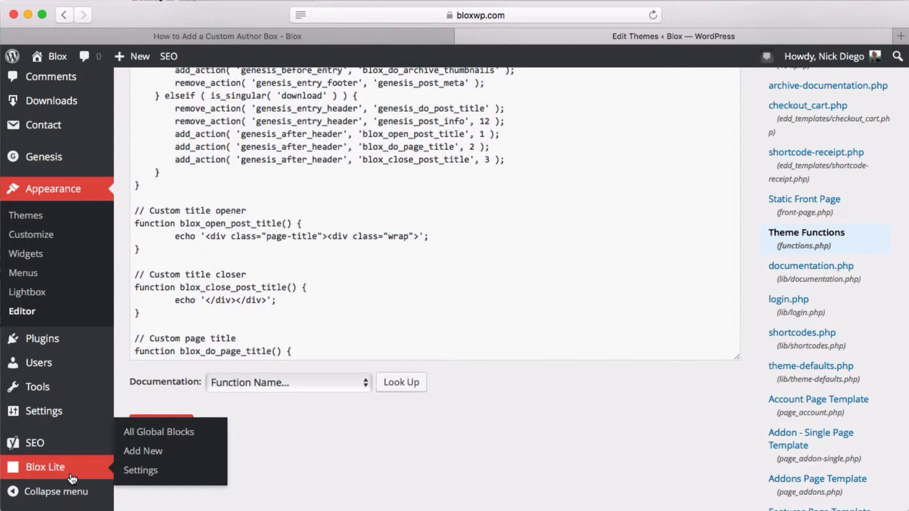
left_click(176, 438)
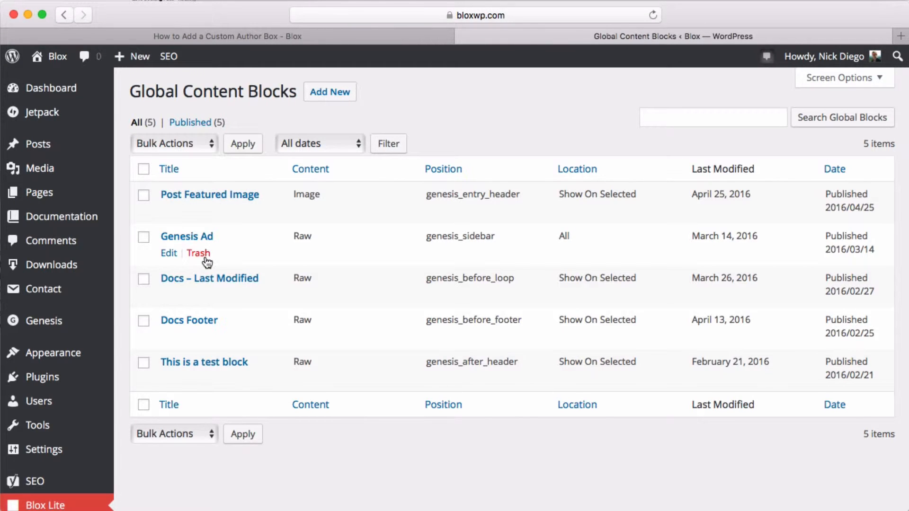
Examine the Global Content Blocks list for the block that outputs the featured image on posts.
scroll(254, 251, "down", 1)
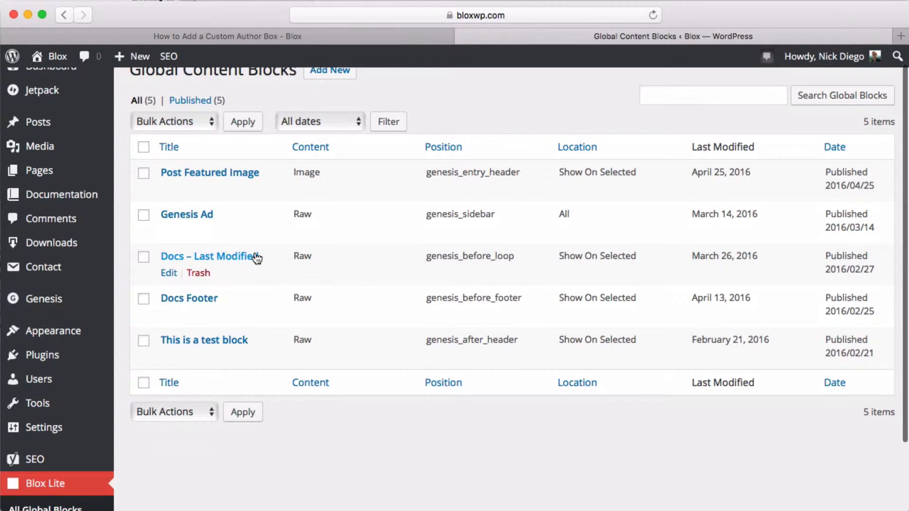
scroll(254, 258, "up", 1)
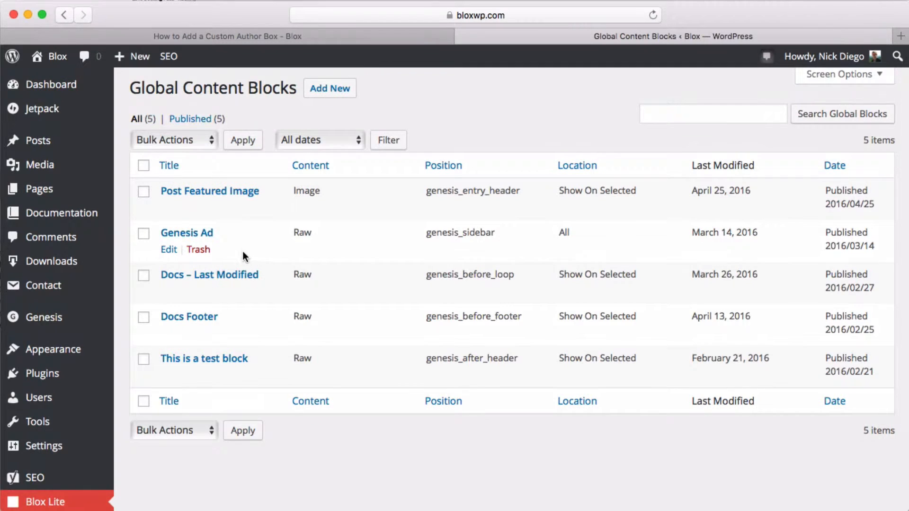
scroll(232, 255, "down", 2)
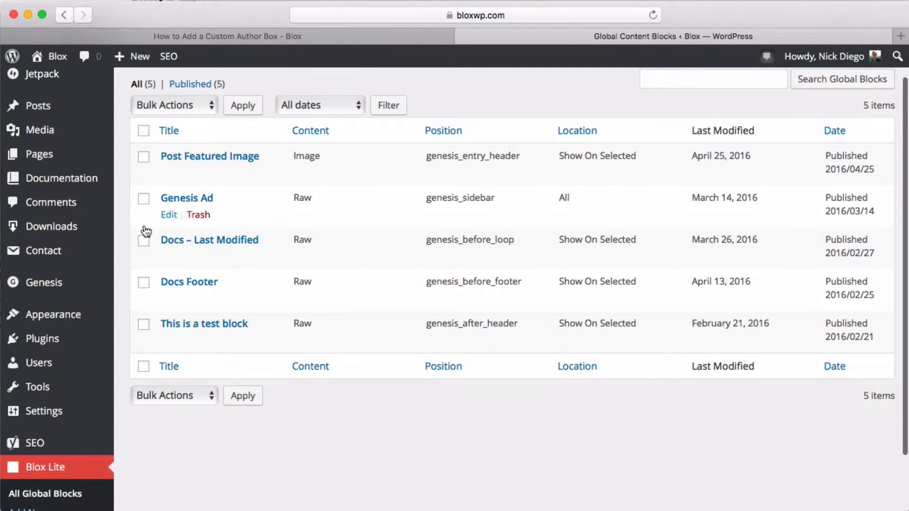
scroll(189, 431, "up", 2)
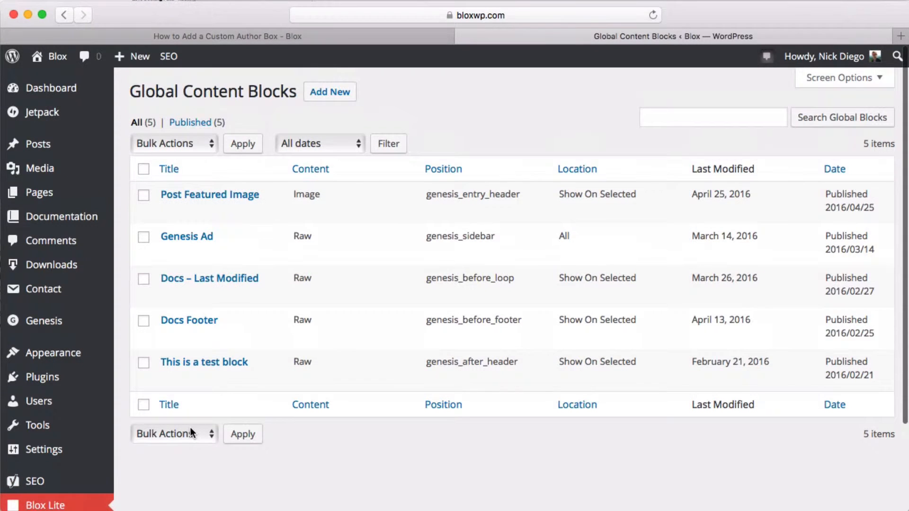
scroll(189, 433, "down", 1)
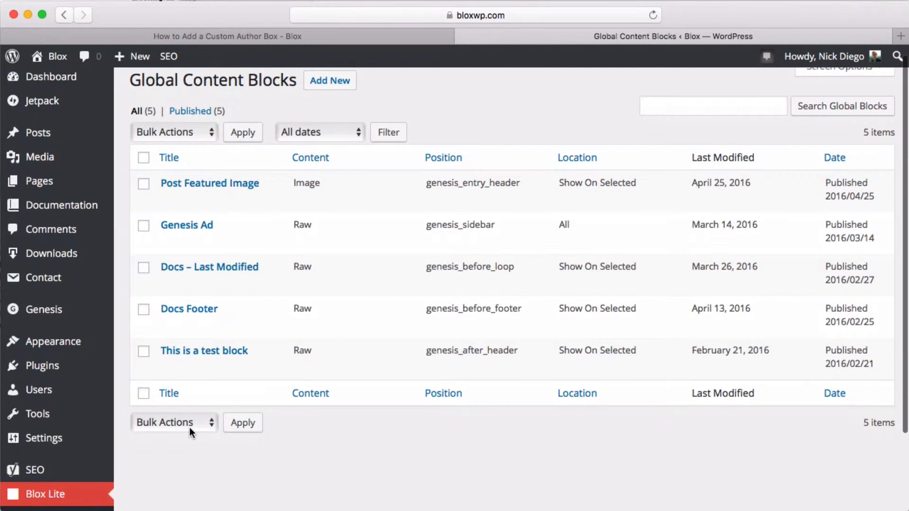
scroll(189, 427, "up", 1)
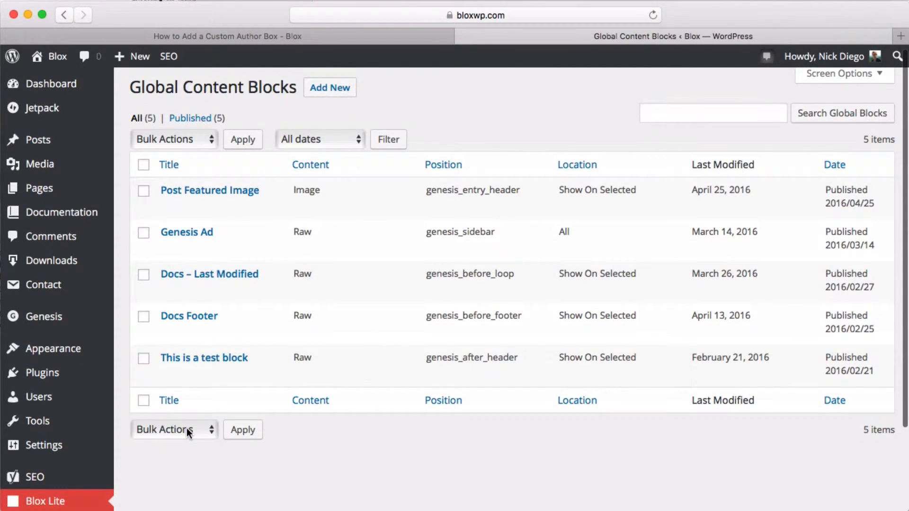
mouse_move(182, 209)
scroll(171, 214, "up", 1)
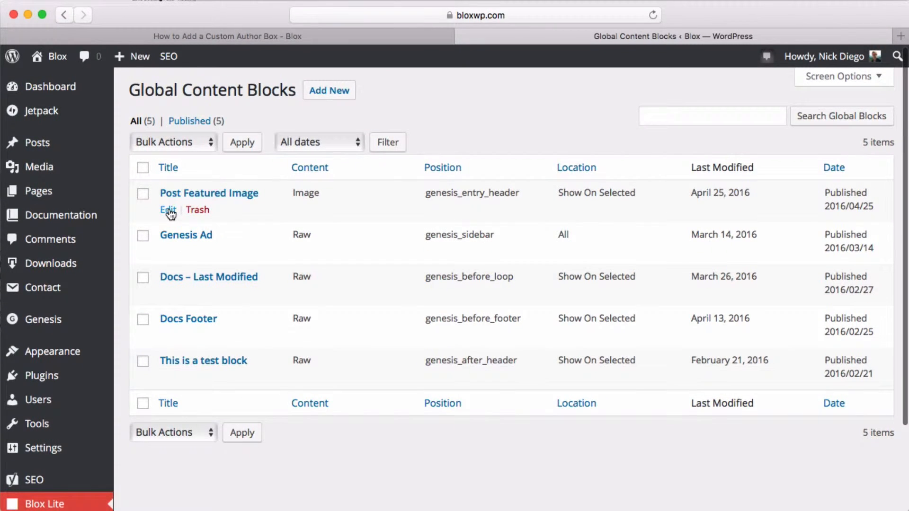
scroll(171, 215, "up", 1)
scroll(170, 215, "left", 1)
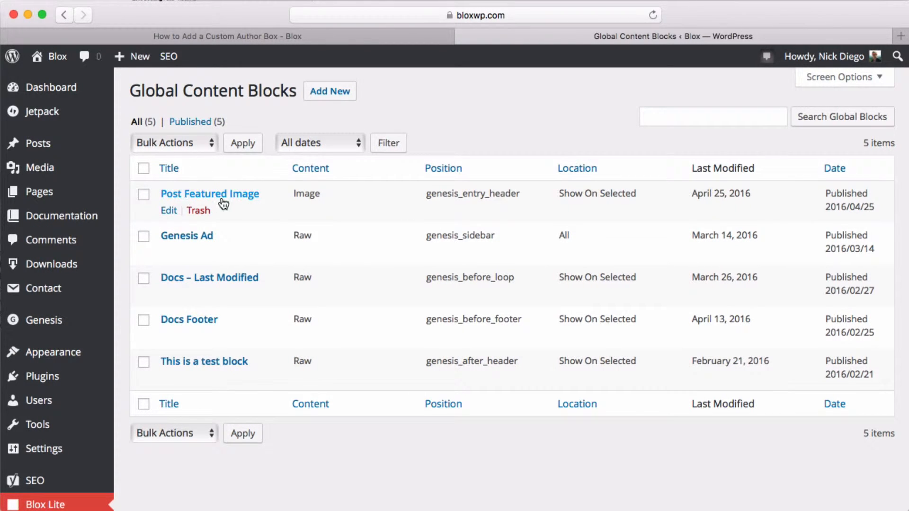
Open the Post Featured Image global block, review its position settings and move the block to the trash.
left_click(169, 211)
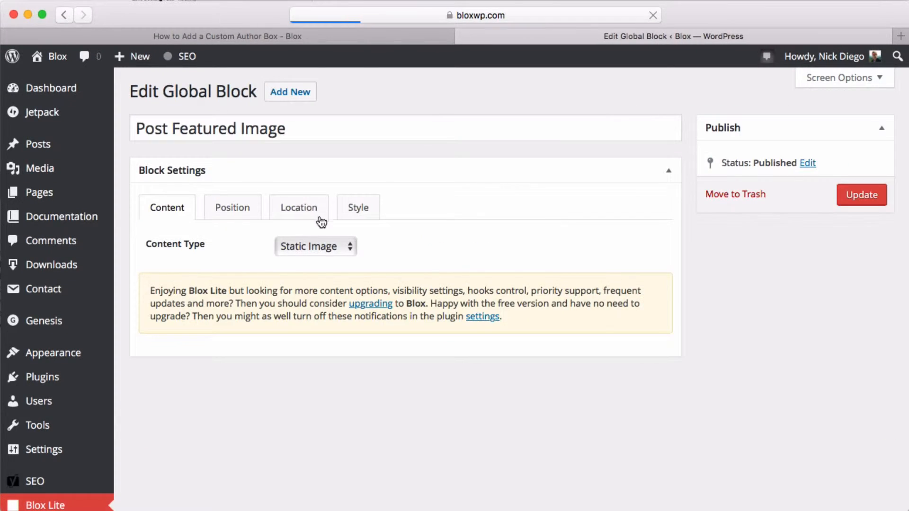
left_click(241, 213)
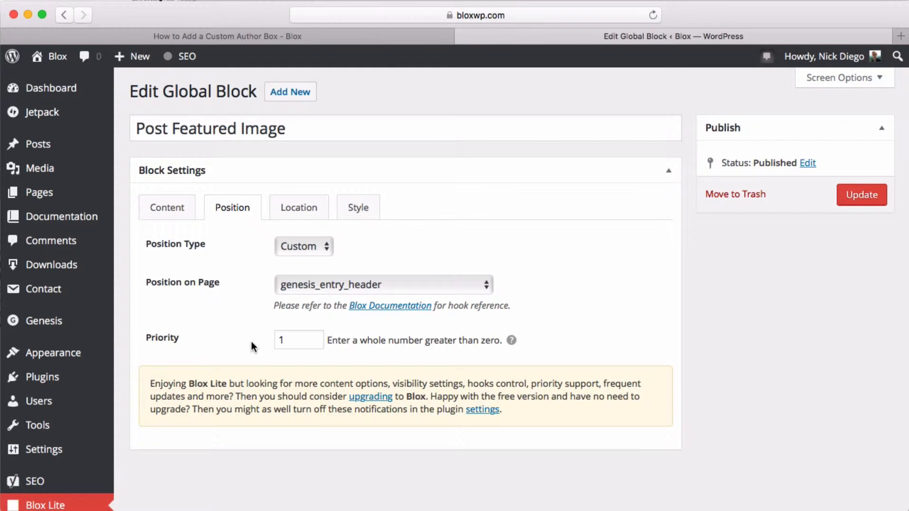
scroll(253, 347, "down", 1)
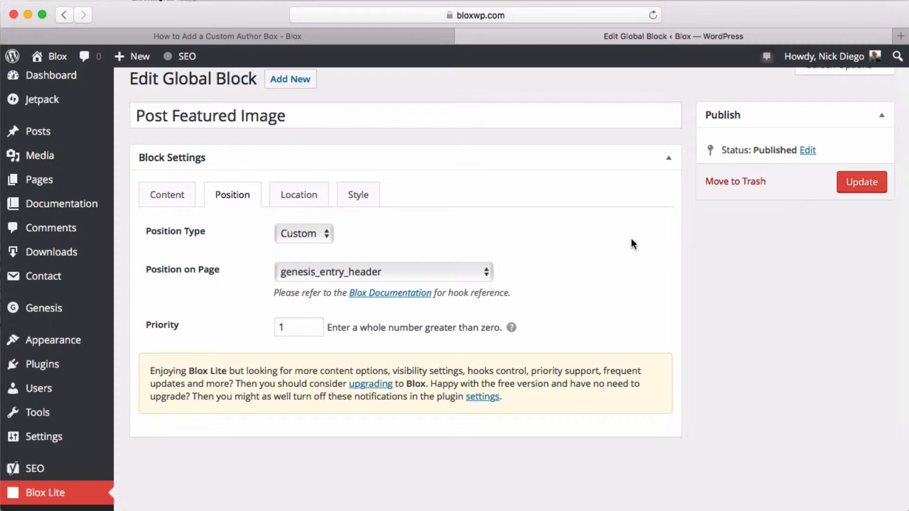
scroll(632, 242, "up", 1)
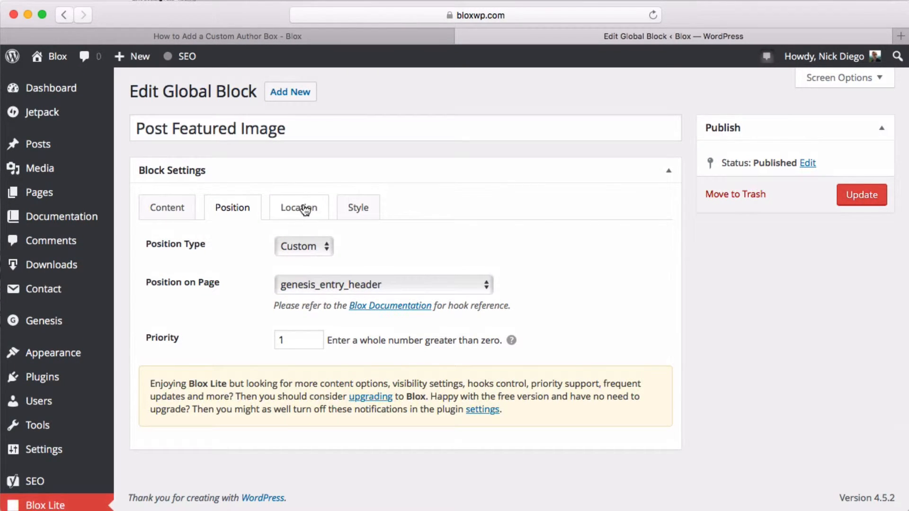
left_click(738, 194)
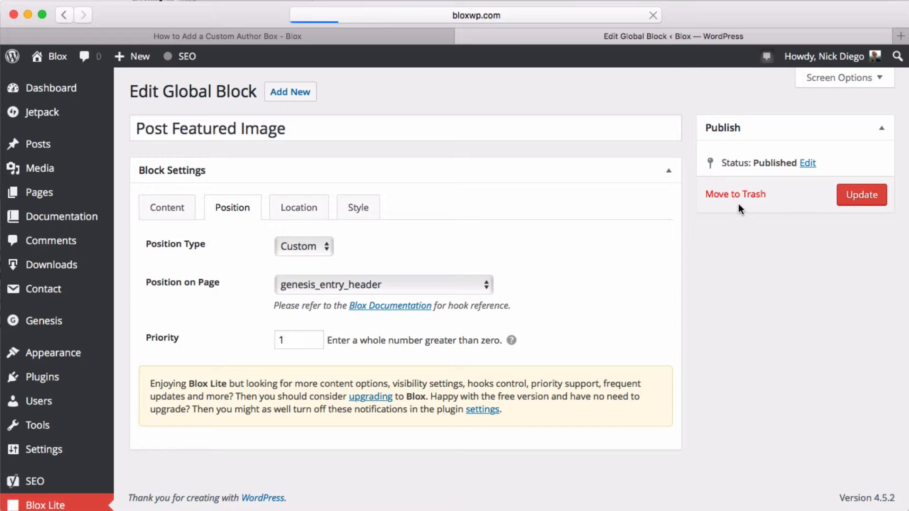
Reload the "How to Add a Custom Author Box" post and check its header area without the featured image block.
left_click(362, 36)
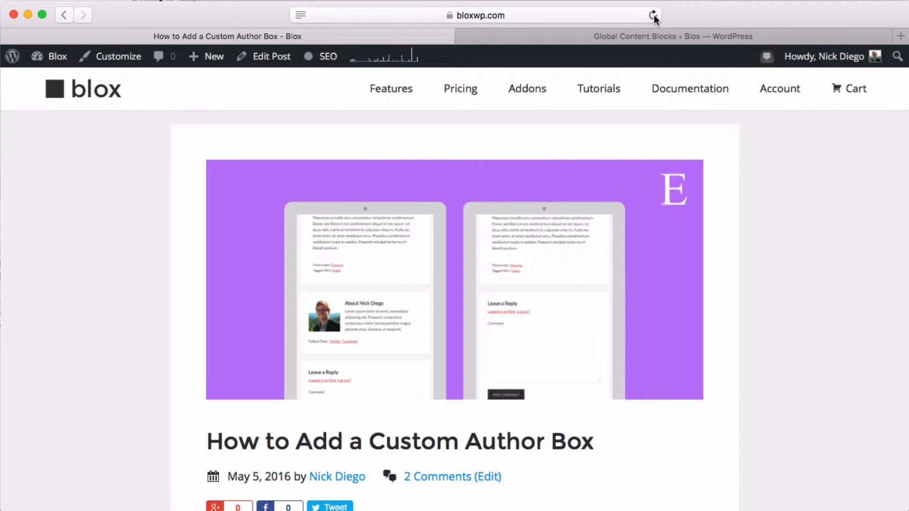
left_click(653, 16)
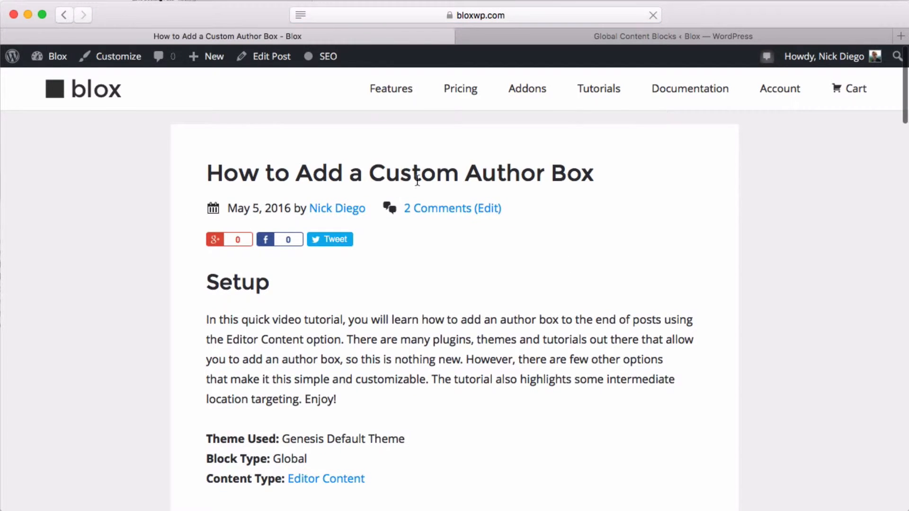
scroll(453, 211, "down", 5)
scroll(454, 211, "up", 5)
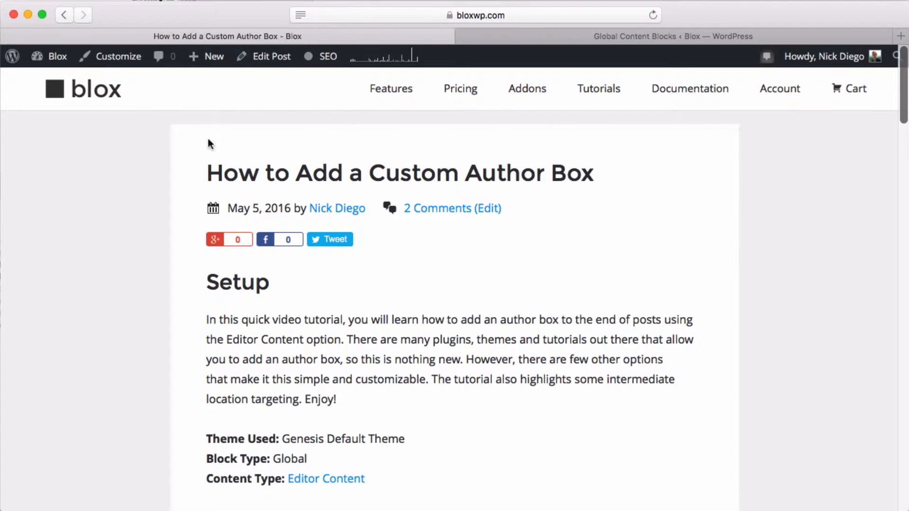
Open the "How to Add a Custom Author Box" post for editing and collapse its Layout Settings section.
left_click(264, 56)
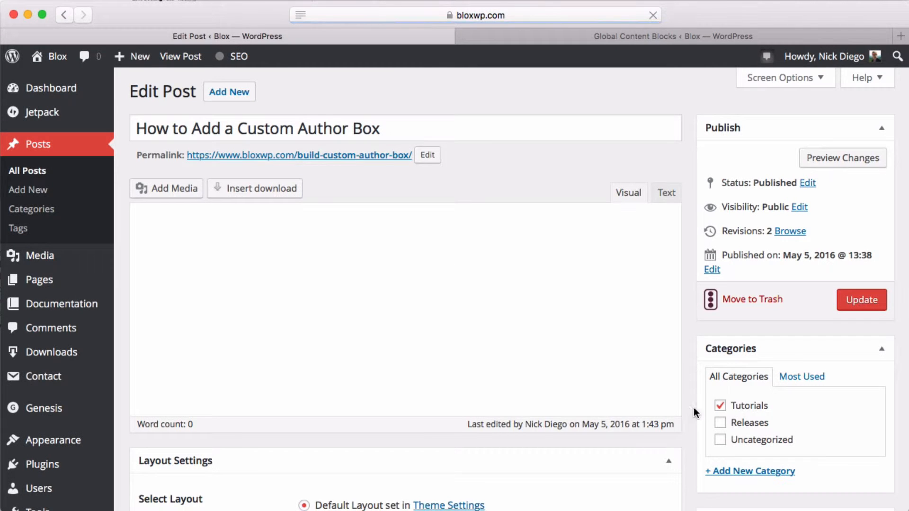
scroll(694, 407, "down", 2)
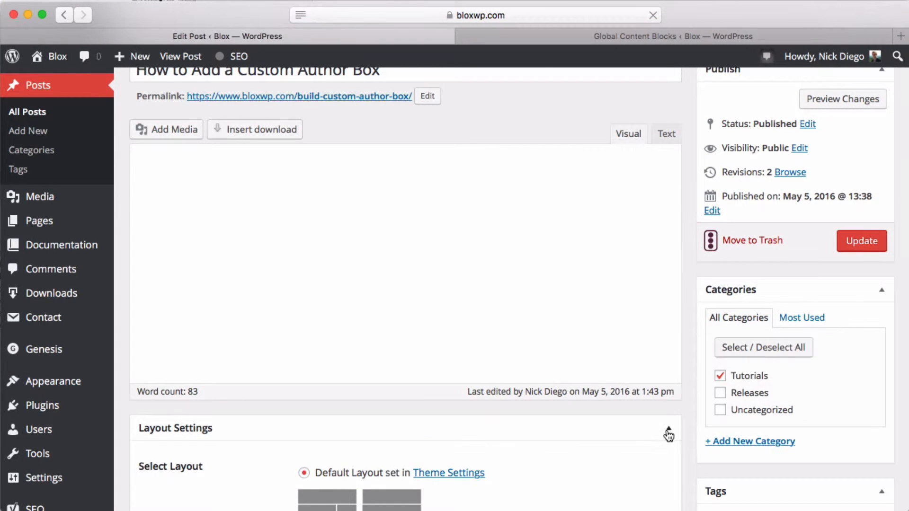
left_click(668, 431)
scroll(681, 421, "down", 5)
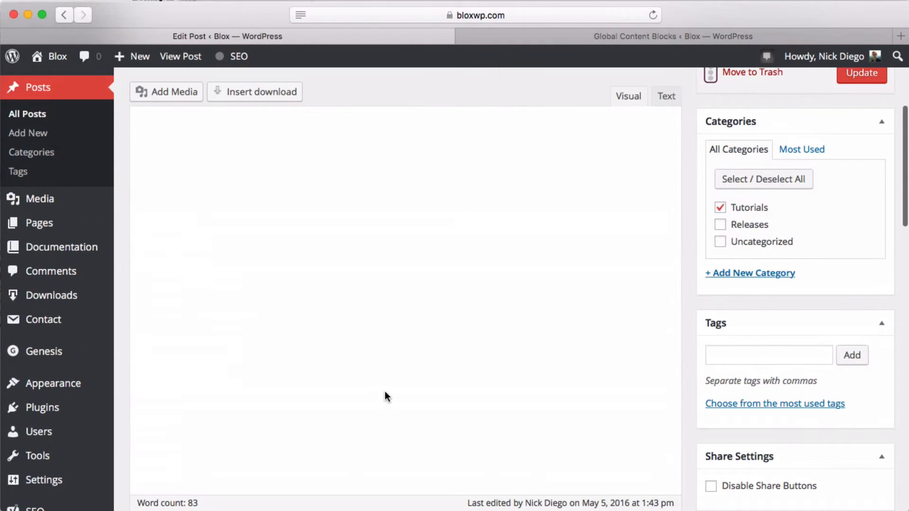
scroll(688, 431, "down", 3)
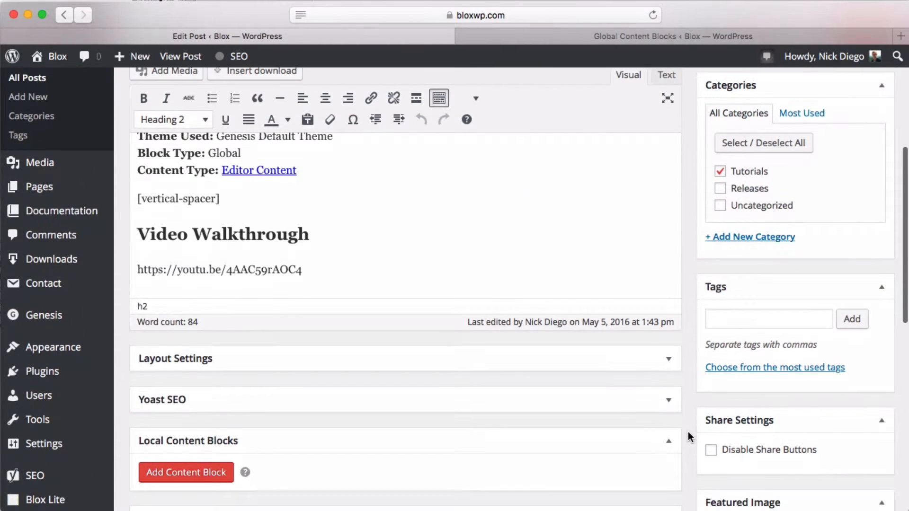
scroll(358, 418, "down", 6)
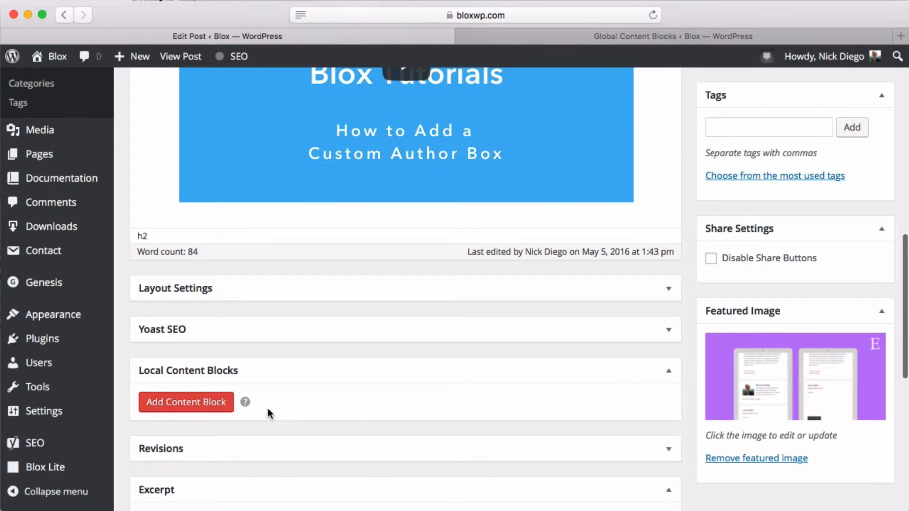
Add a local content block to the post and title it "Featured Image Header".
left_click(222, 408)
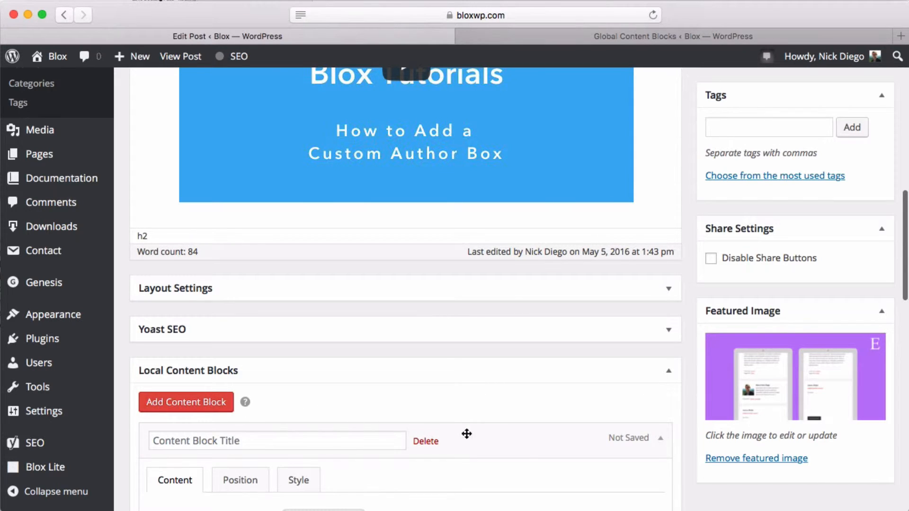
scroll(530, 448, "down", 5)
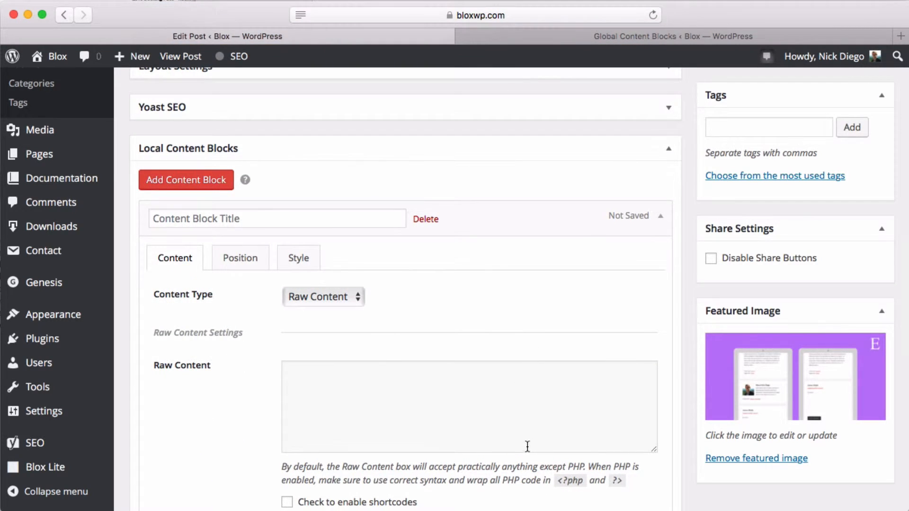
left_click(228, 219)
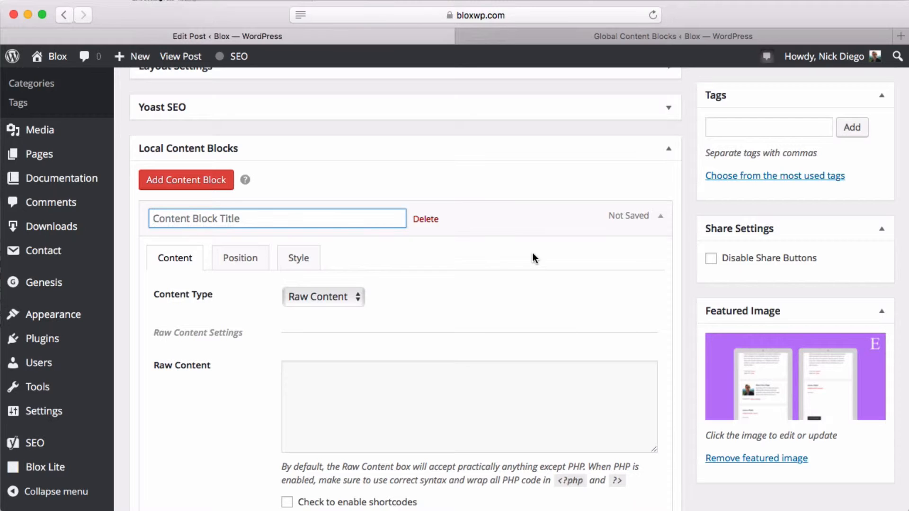
type("Featured")
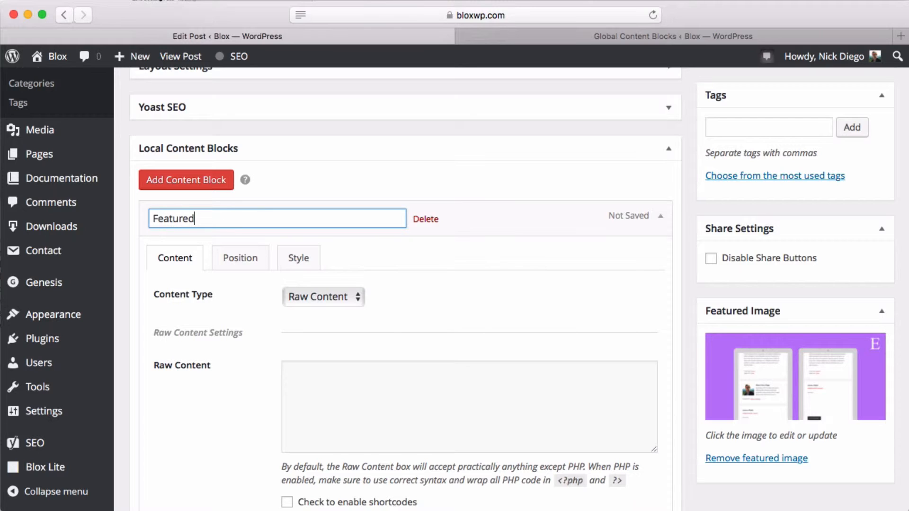
type(" Image Header")
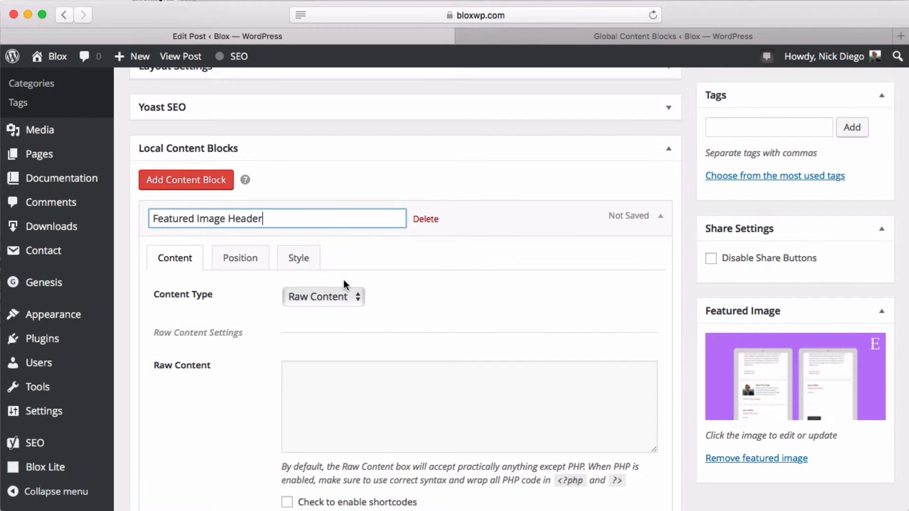
Set the Featured Image Header block's content type to Static Image.
scroll(342, 279, "down", 3)
left_click(333, 223)
left_click(339, 236)
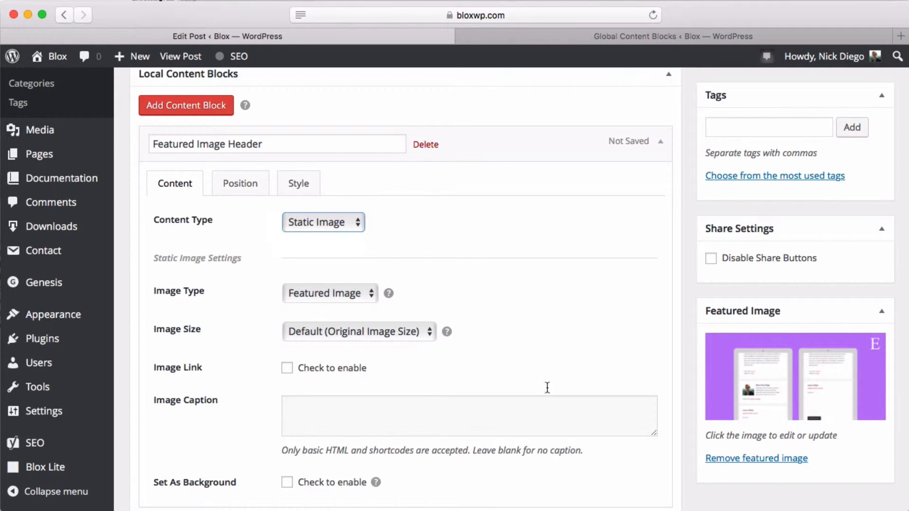
Give the Featured Image Header block a custom position on the genesis_after_header hook.
left_click(248, 189)
left_click(309, 224)
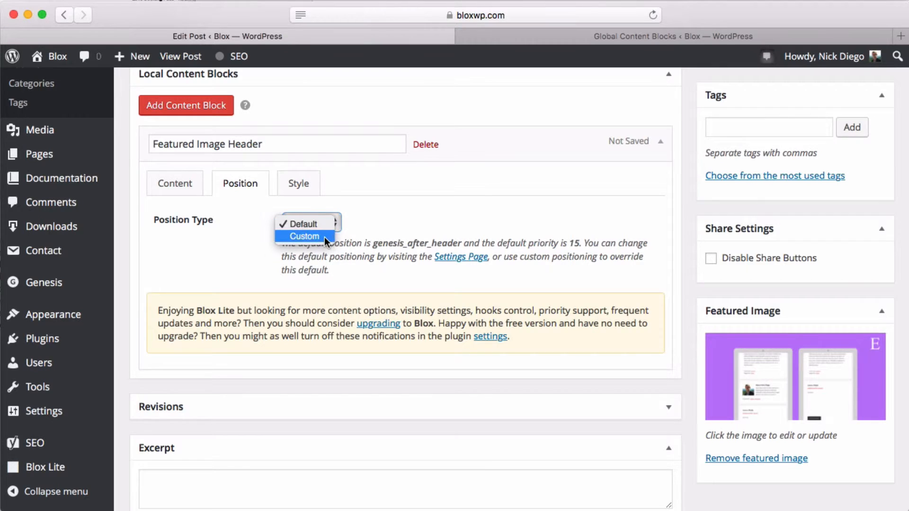
left_click(326, 237)
left_click(367, 262)
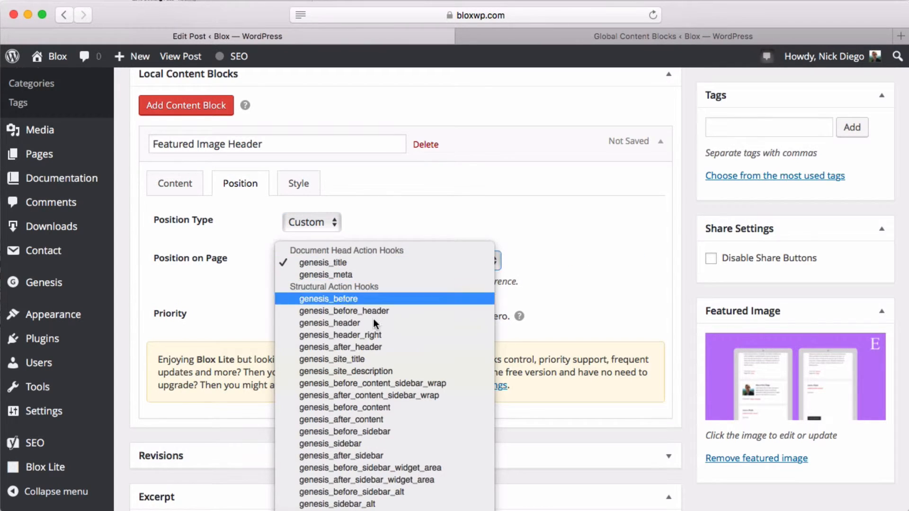
left_click(378, 348)
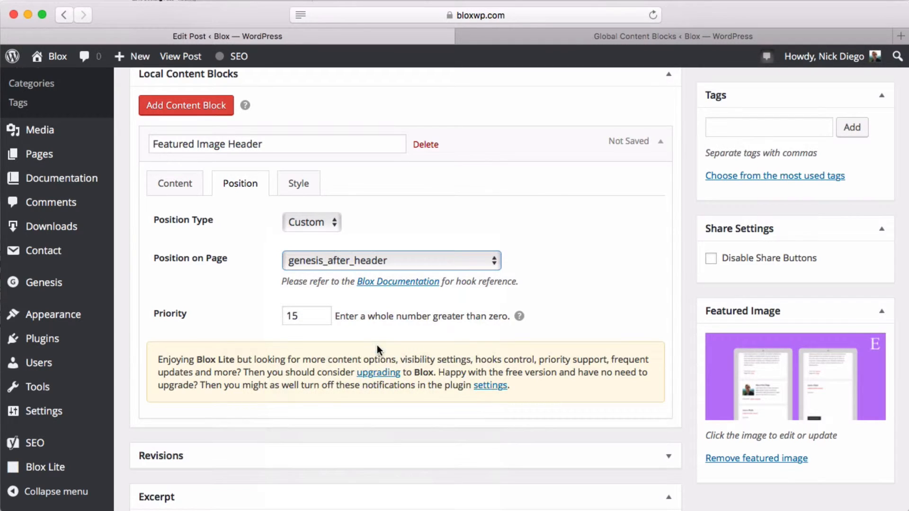
Review the block's style settings and update the post.
left_click(308, 189)
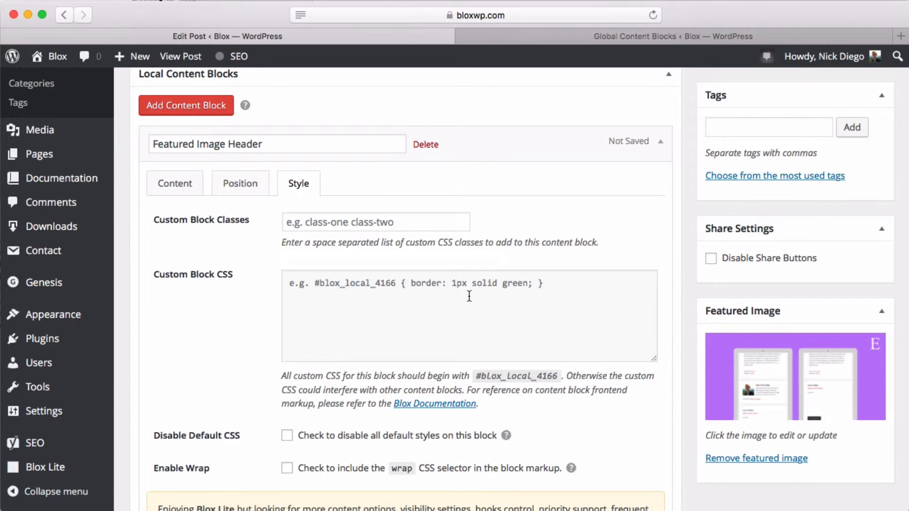
scroll(469, 296, "up", 3)
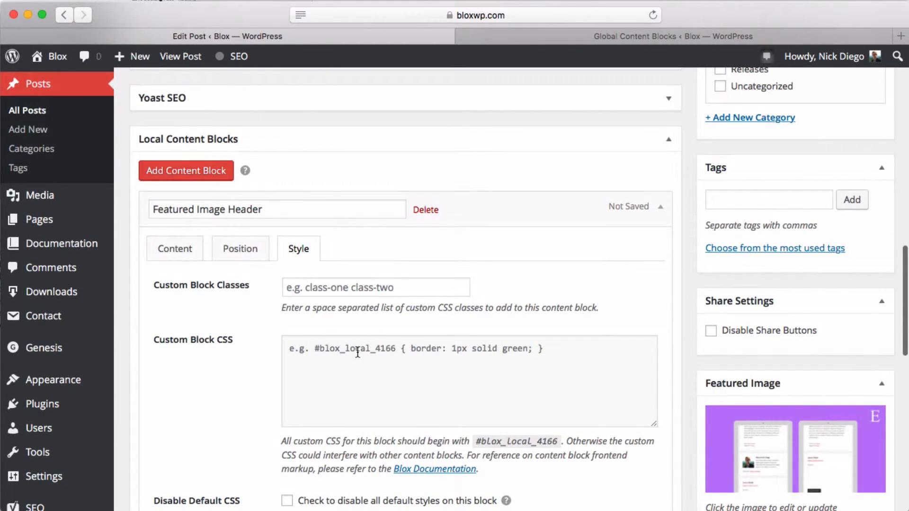
scroll(358, 352, "up", 10)
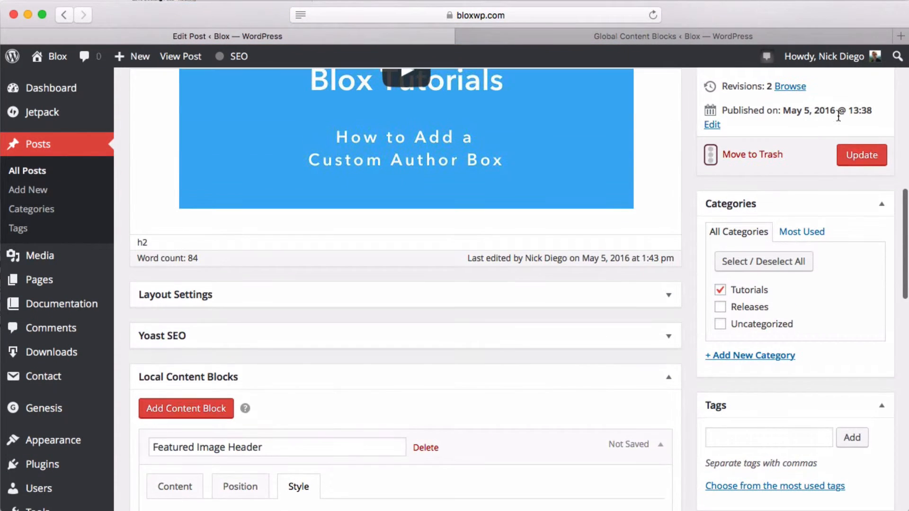
left_click(860, 155)
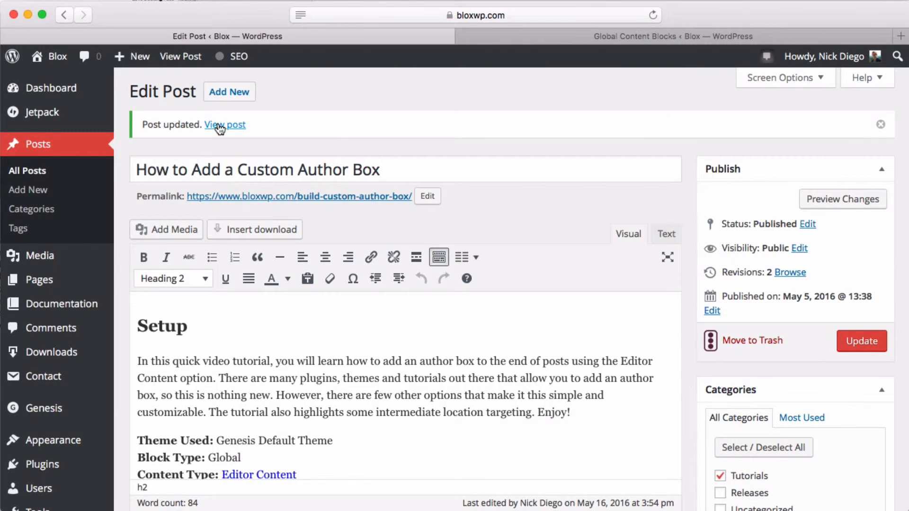
View the updated post in a new tab and check how the featured image sits above the title.
right_click(219, 127)
left_click(239, 126)
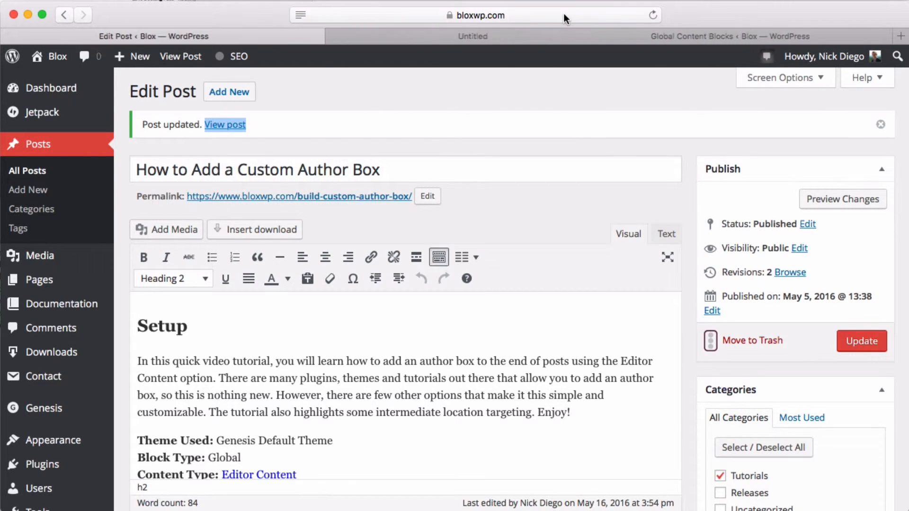
left_click(530, 40)
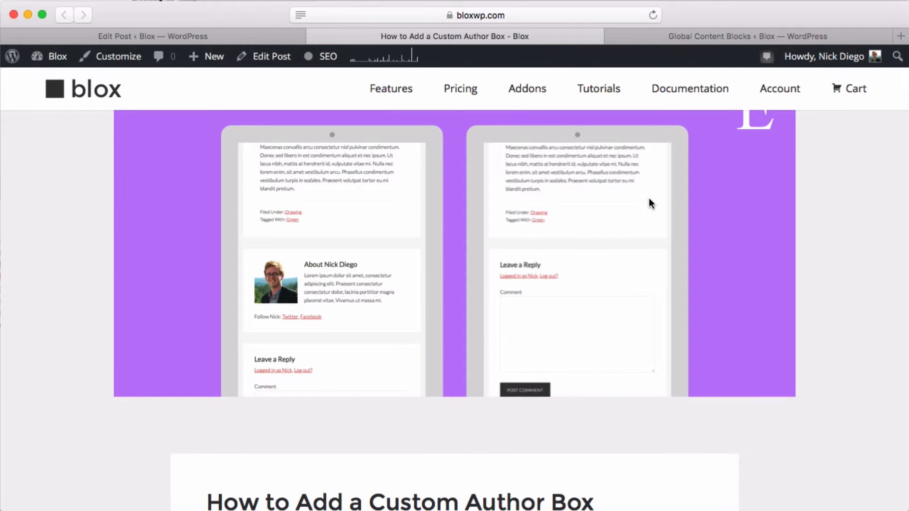
scroll(506, 277, "down", 5)
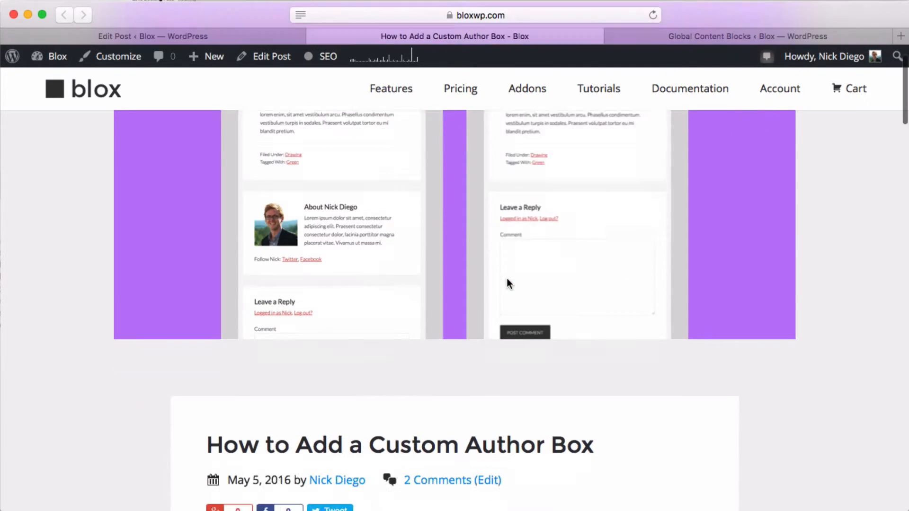
scroll(395, 240, "up", 1)
scroll(397, 236, "down", 1)
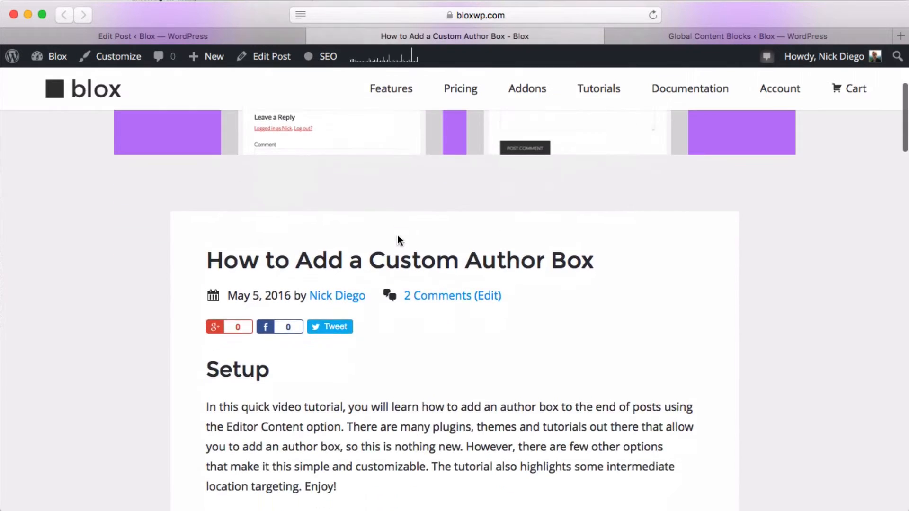
scroll(406, 241, "up", 5)
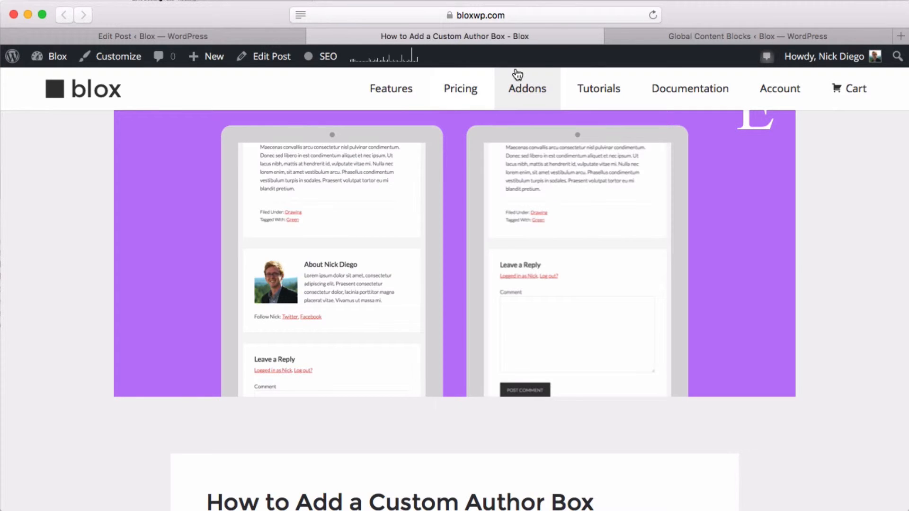
Return to the post editor and add a #blox_local_4166 rule with margin-top: 60px to the block's custom CSS.
left_click(218, 35)
scroll(327, 266, "down", 5)
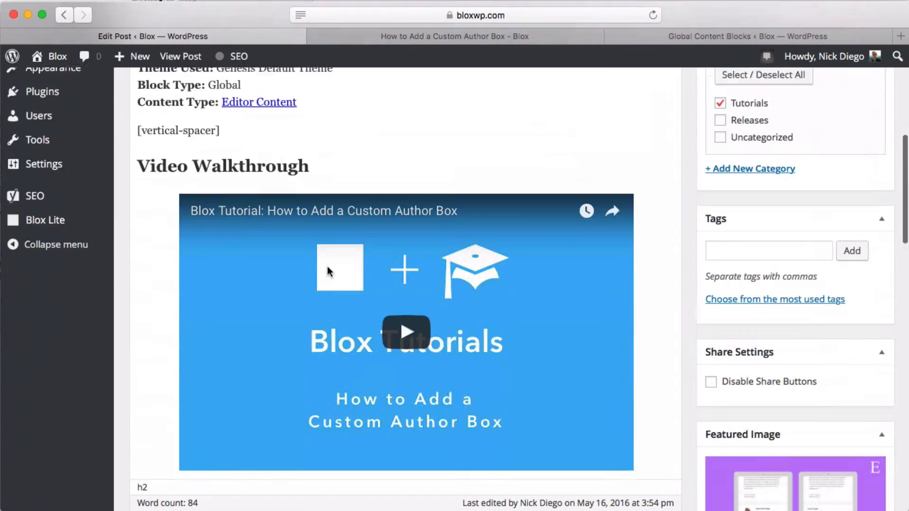
scroll(331, 270, "down", 10)
left_click(298, 240)
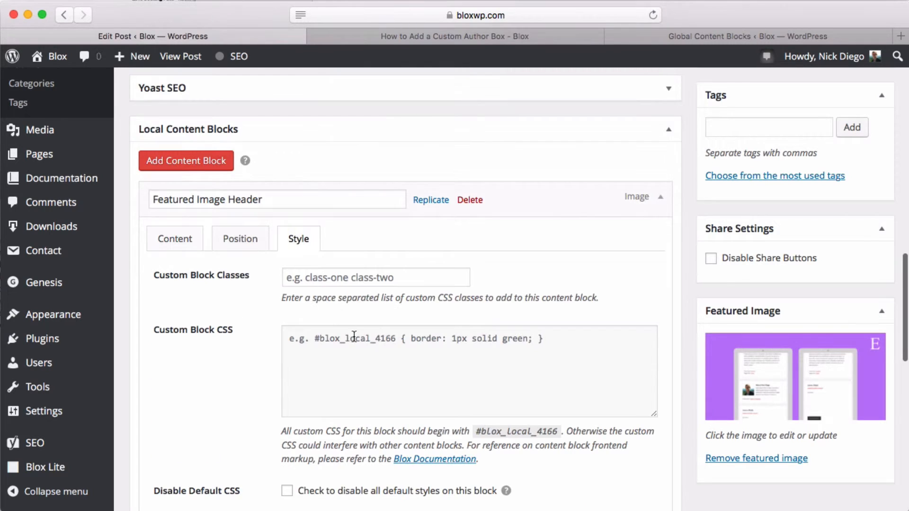
left_click(354, 336)
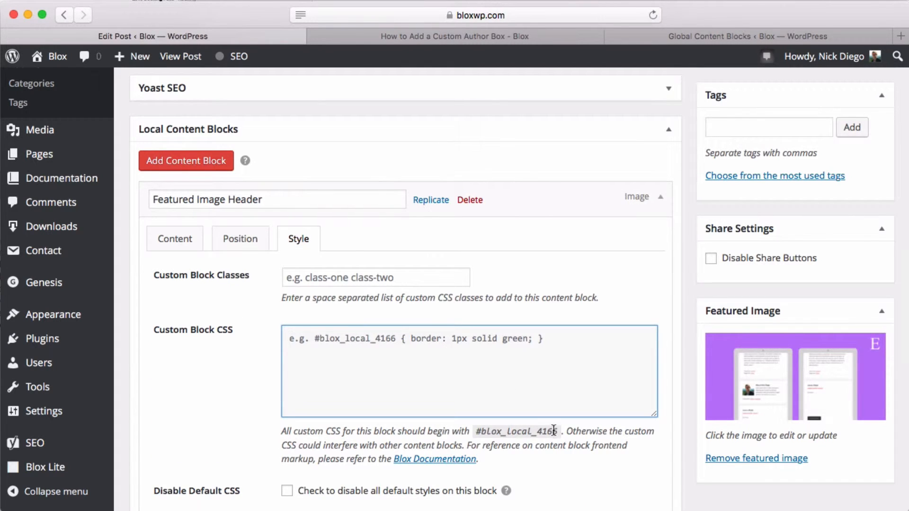
left_click_drag(553, 429, 476, 431)
key("super+c")
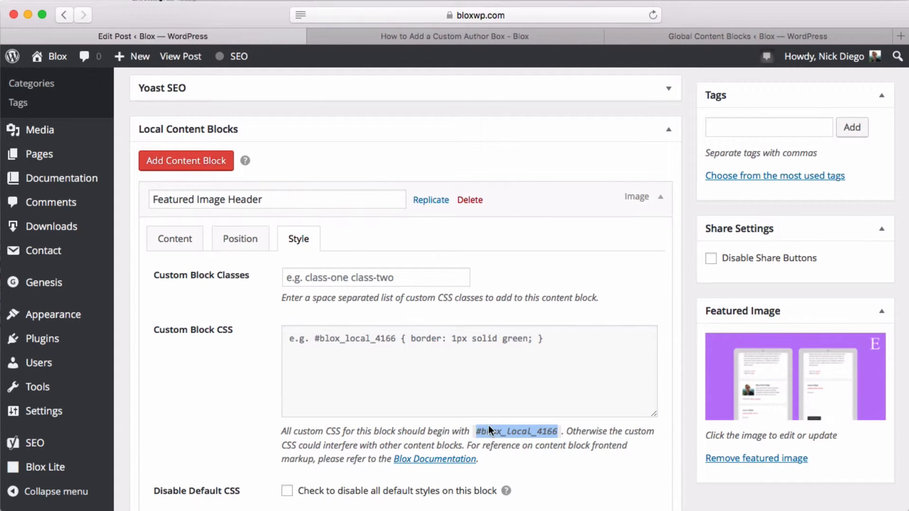
left_click(368, 350)
key("super+v")
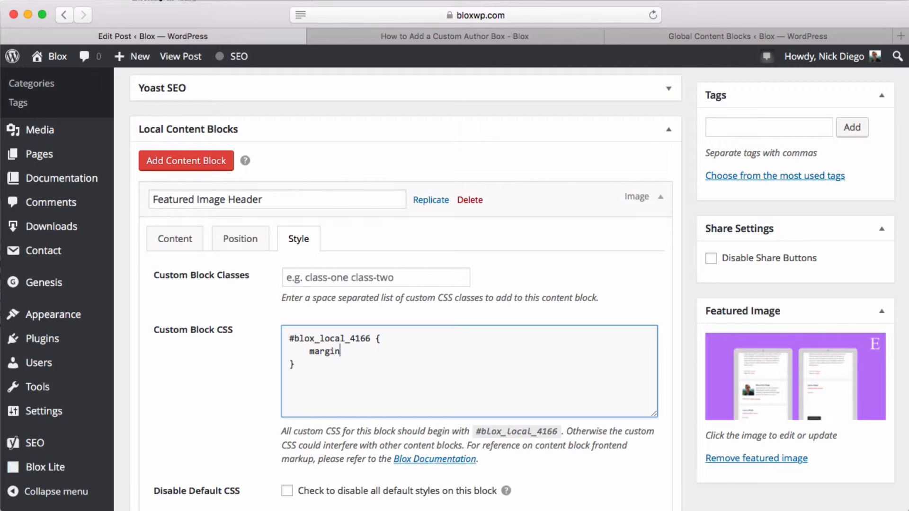
type("top: 60px")
type(";")
Add the background color #BB77F6 to the block's custom CSS rule.
key("Return")
type("backgrodu")
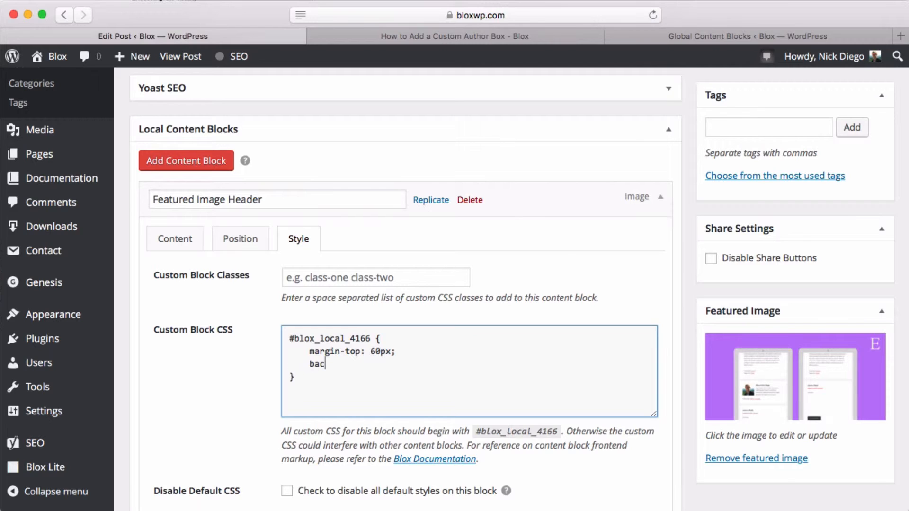
key("BackSpace")
key("BackSpace")
type("und-color: #")
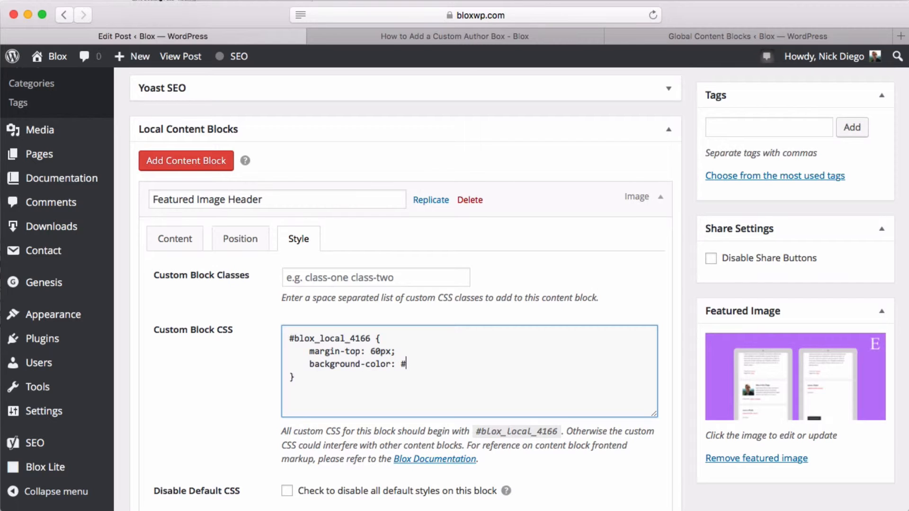
type("BB")
type("&&")
type("F6")
key("BackSpace")
key("Up")
left_click_drag(431, 364, 415, 363)
type("66F6")
key("BackSpace")
key("BackSpace")
type("77")
Update the post and reload its published page.
scroll(591, 398, "down", 3)
scroll(591, 399, "down", 1)
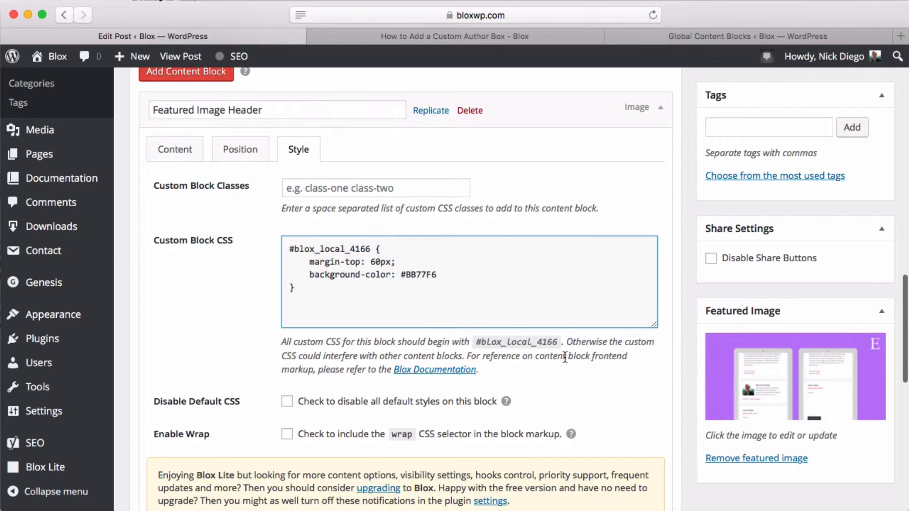
scroll(564, 356, "up", 10)
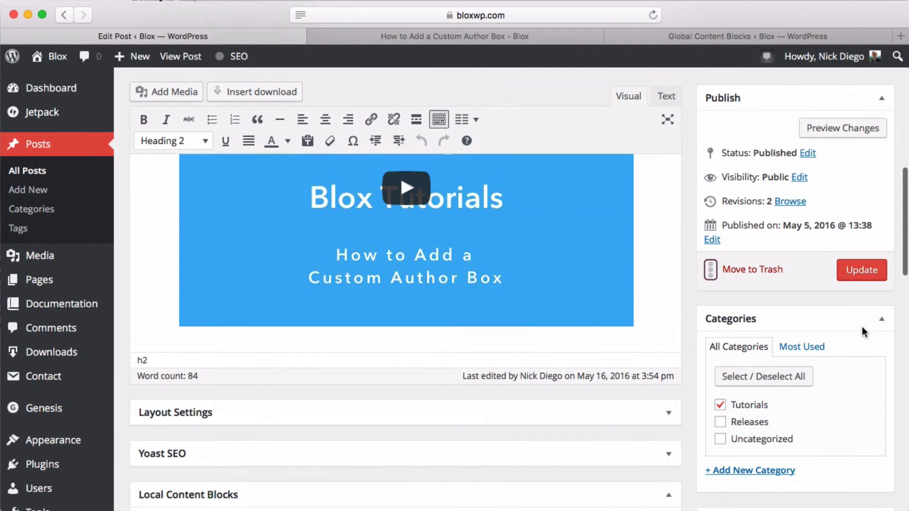
left_click(856, 283)
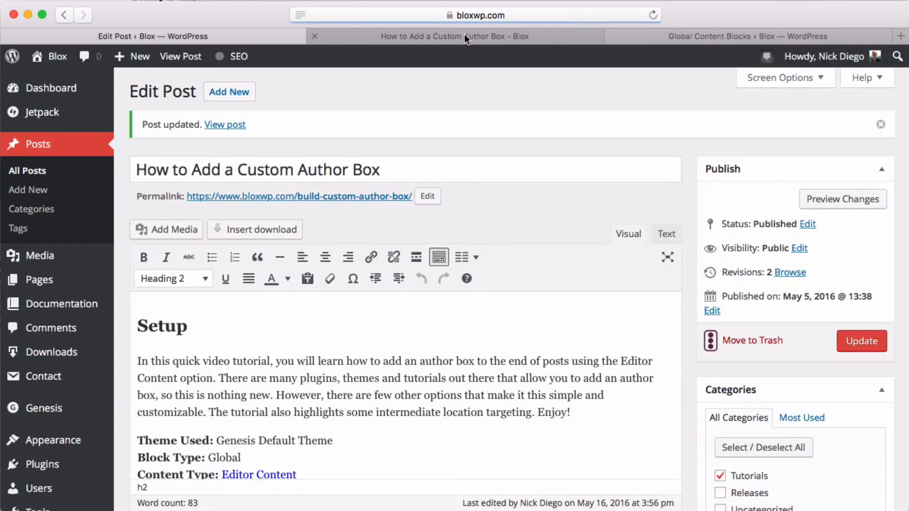
left_click(464, 33)
left_click(652, 15)
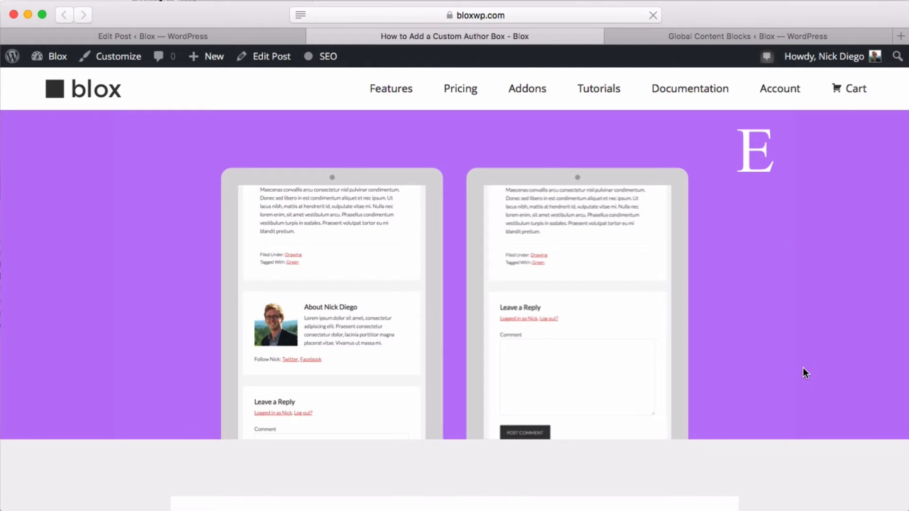
Examine the purple featured image header and the title and content below it on the published post.
scroll(803, 367, "down", 7)
scroll(803, 367, "up", 7)
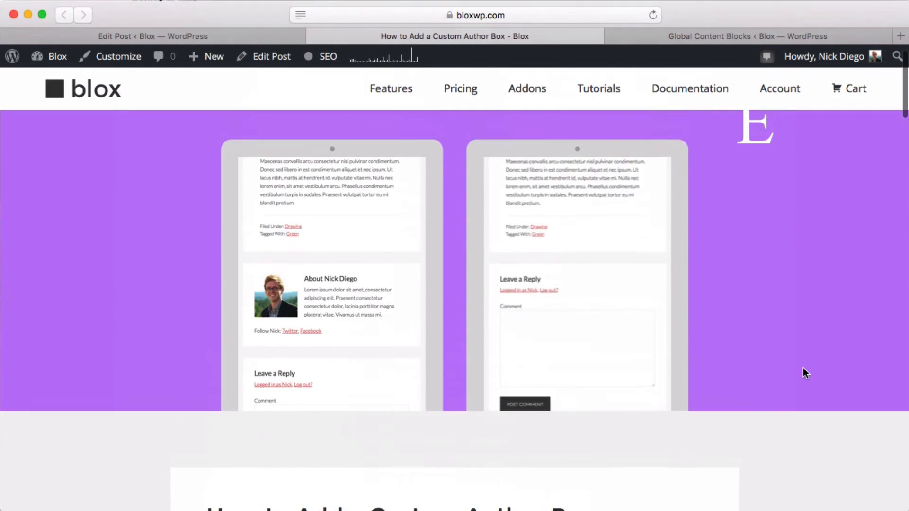
scroll(802, 367, "up", 1)
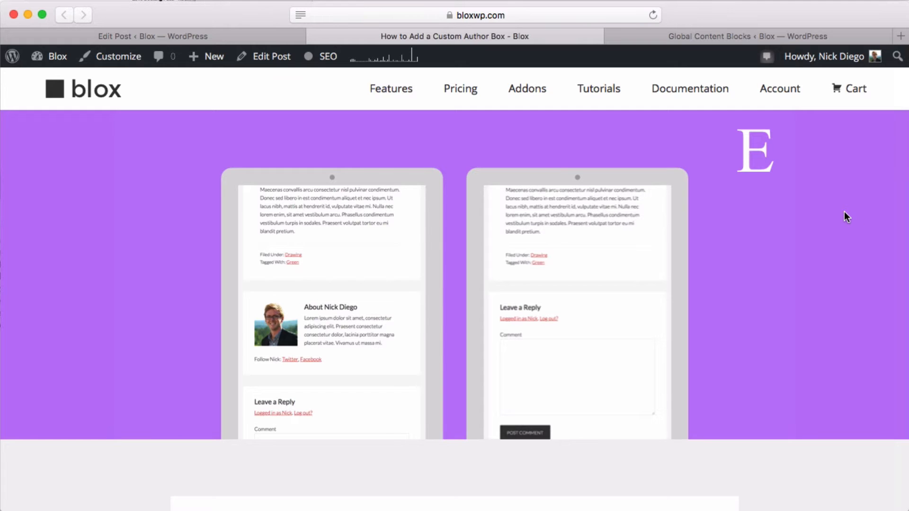
scroll(692, 299, "down", 6)
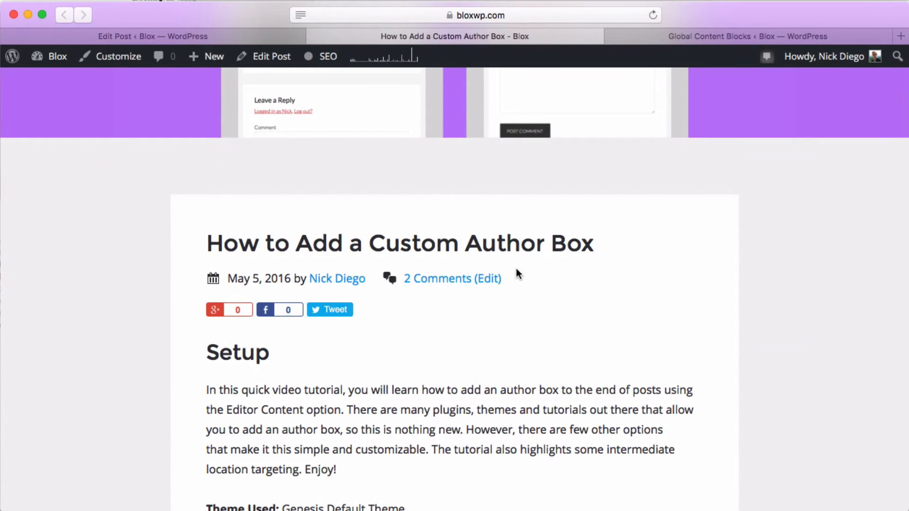
scroll(517, 269, "down", 3)
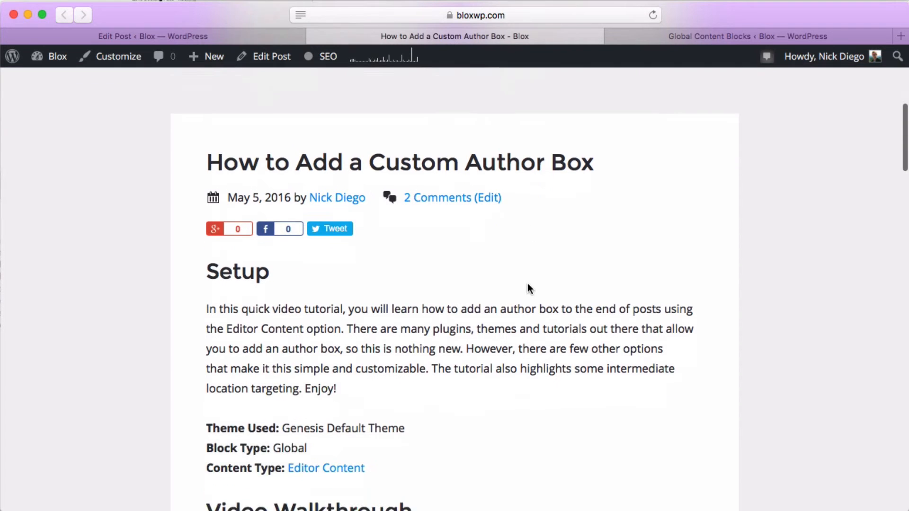
scroll(469, 300, "up", 8)
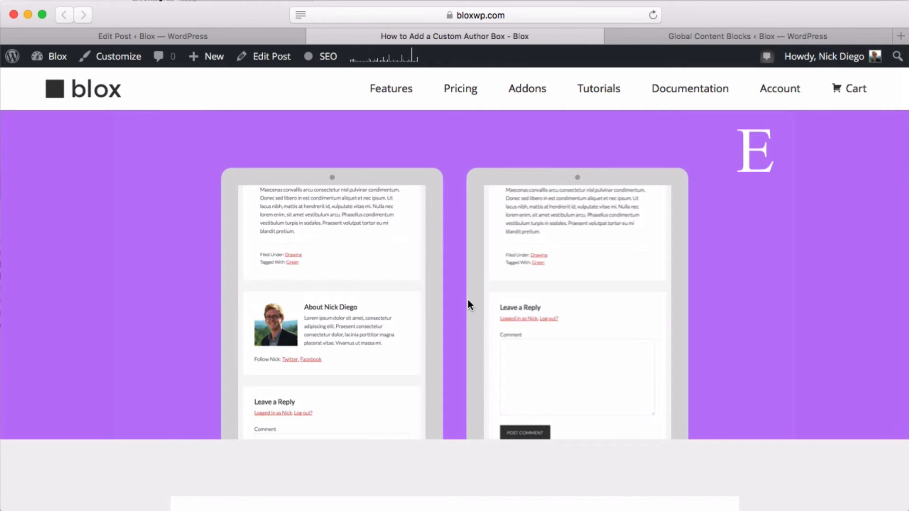
scroll(467, 299, "down", 1)
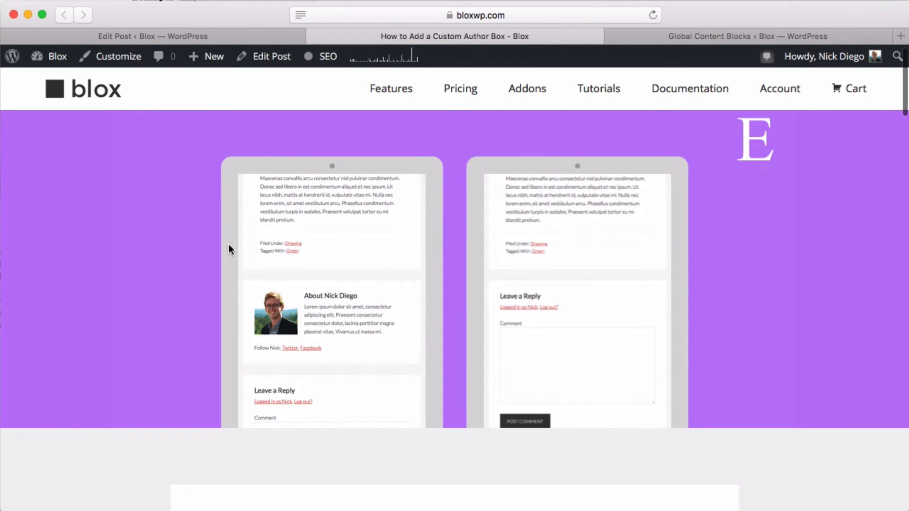
scroll(427, 280, "down", 10)
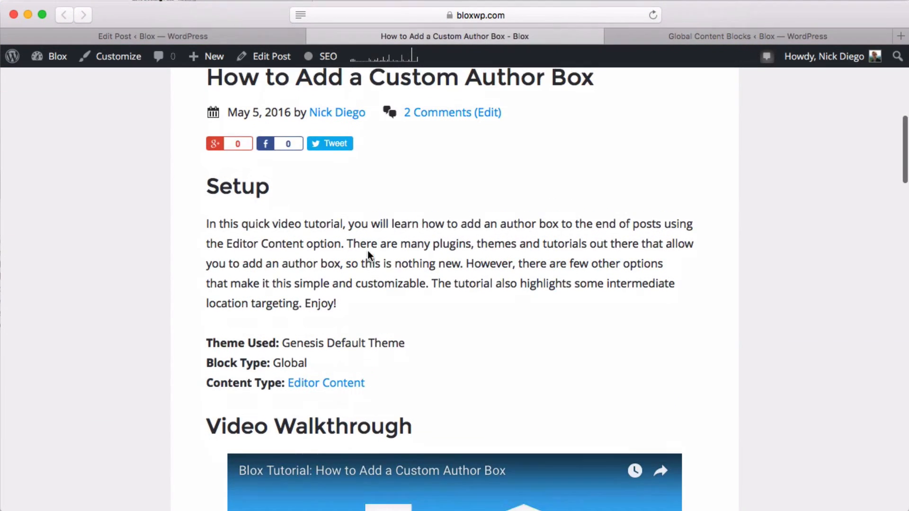
scroll(585, 232, "up", 4)
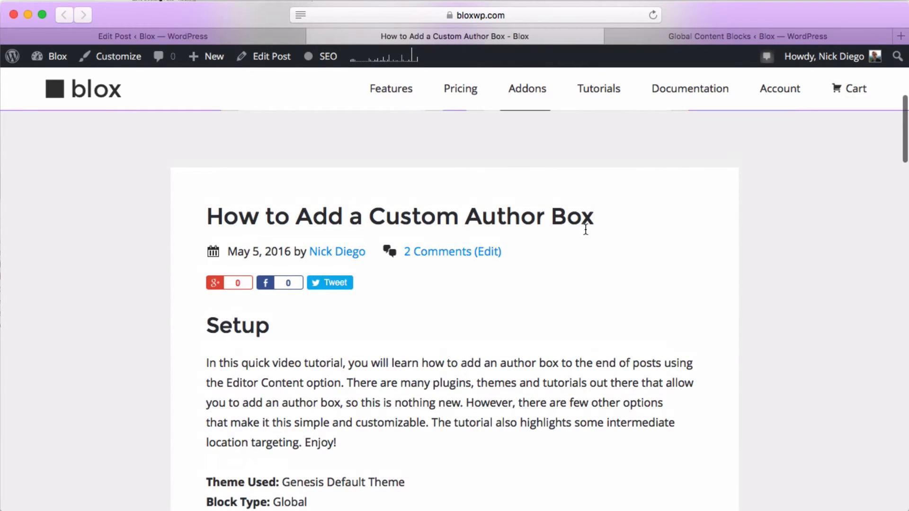
scroll(586, 230, "up", 14)
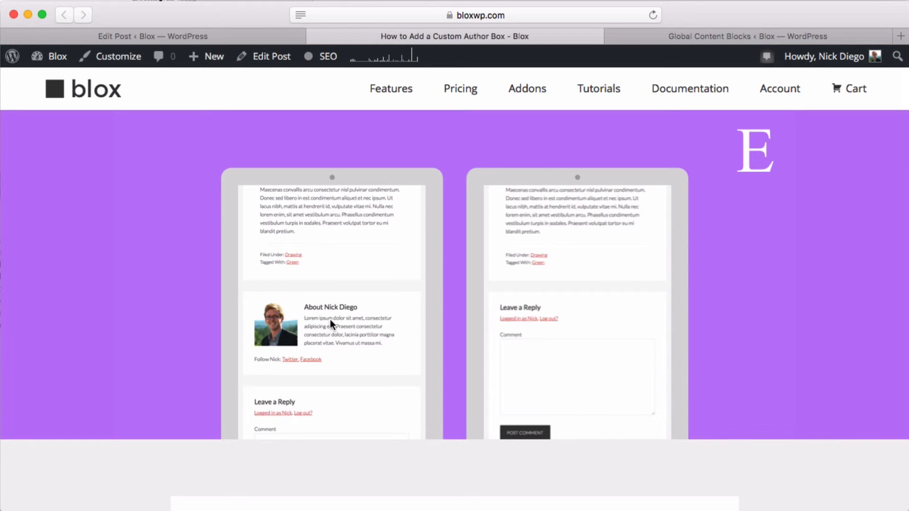
Return to the post editor and review the custom CSS rule in the Featured Image Header block's style settings.
left_click(225, 33)
scroll(694, 323, "down", 4)
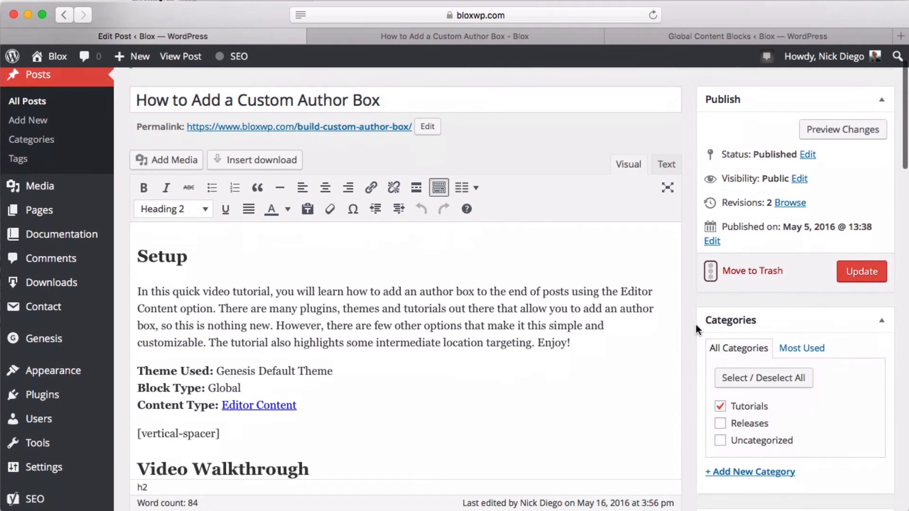
scroll(710, 286, "down", 10)
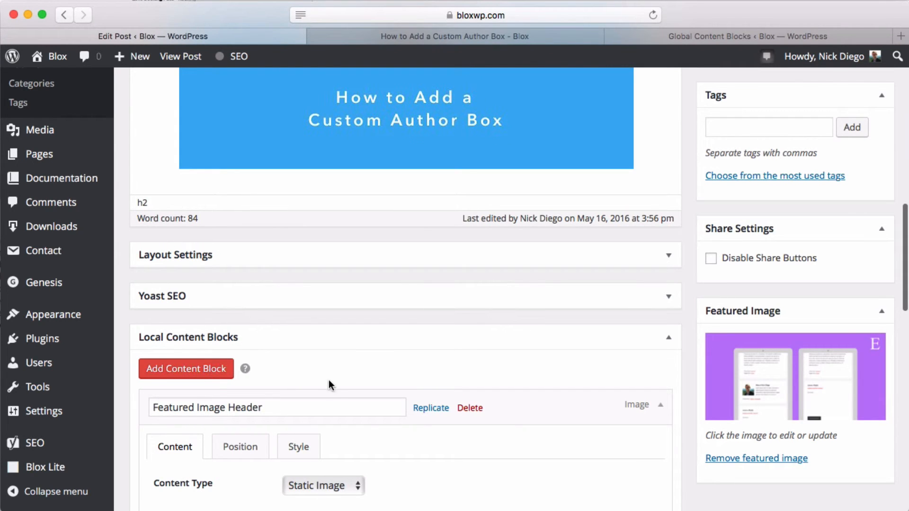
scroll(331, 381, "down", 5)
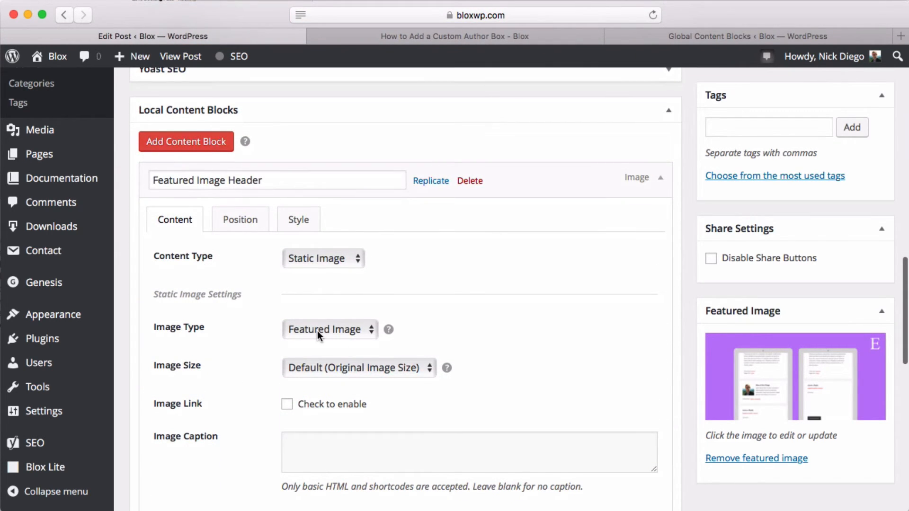
left_click(307, 220)
left_click(306, 362)
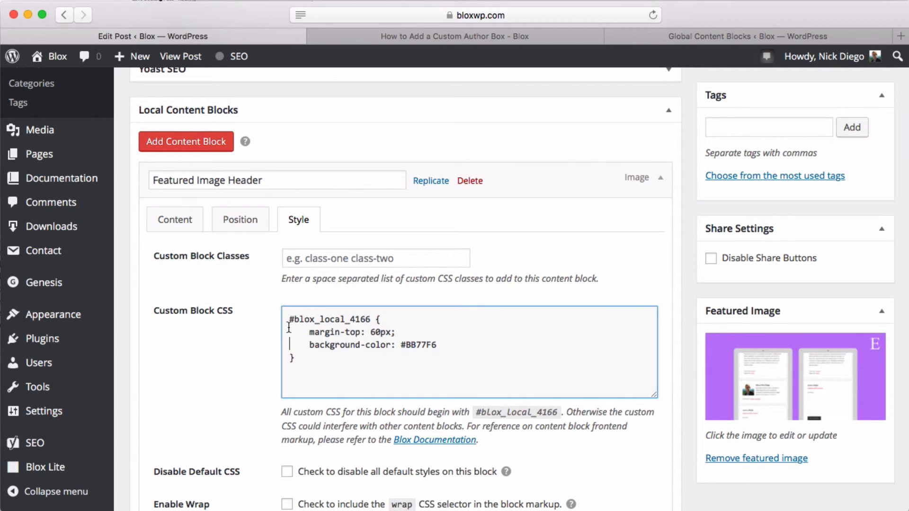
left_click_drag(307, 364, 283, 314)
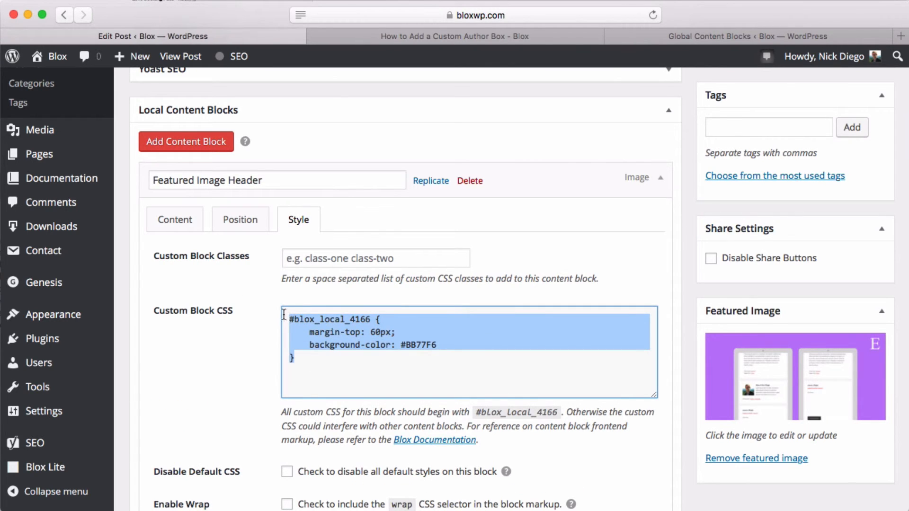
scroll(508, 337, "up", 2)
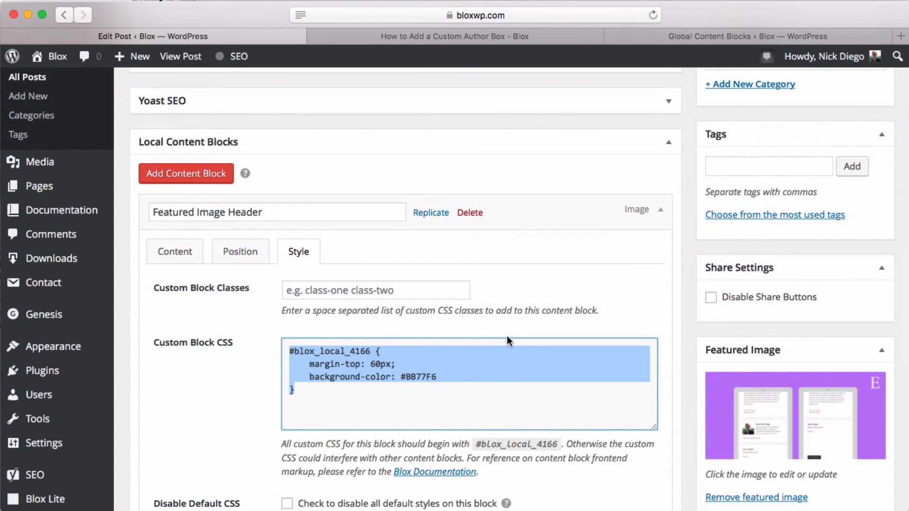
Compare the published post's header with the block's custom CSS and highlight the background-color declaration.
left_click(463, 37)
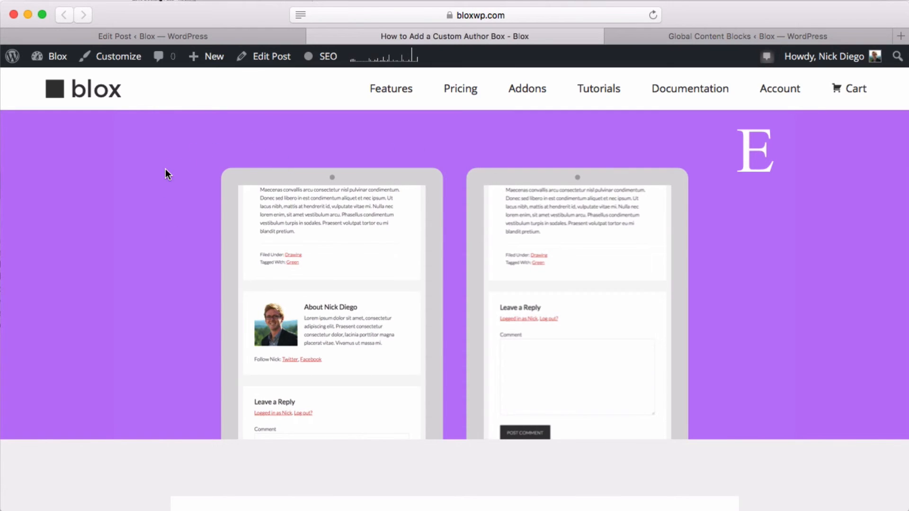
left_click(295, 39)
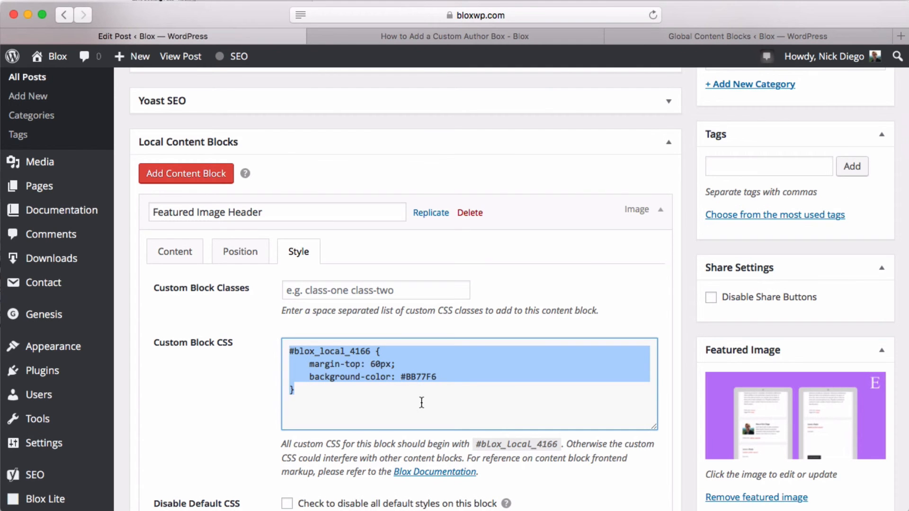
left_click_drag(437, 377, 311, 377)
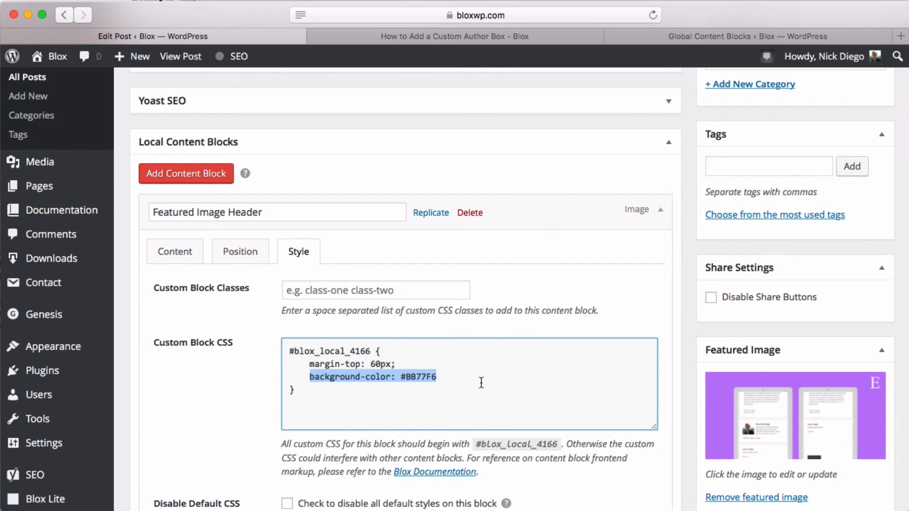
Examine the full-width header and the title below it on the published post, and open the site's Tutorials page.
left_click(484, 35)
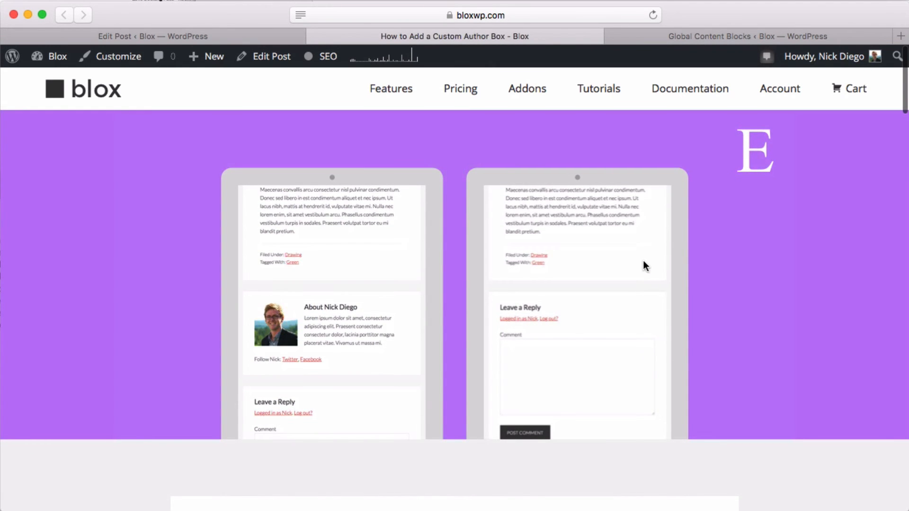
scroll(648, 266, "down", 3)
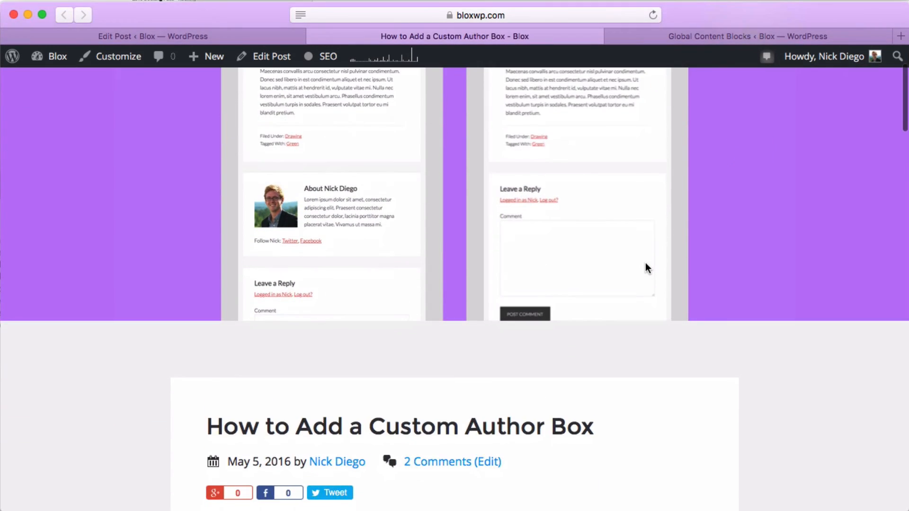
scroll(647, 269, "up", 2)
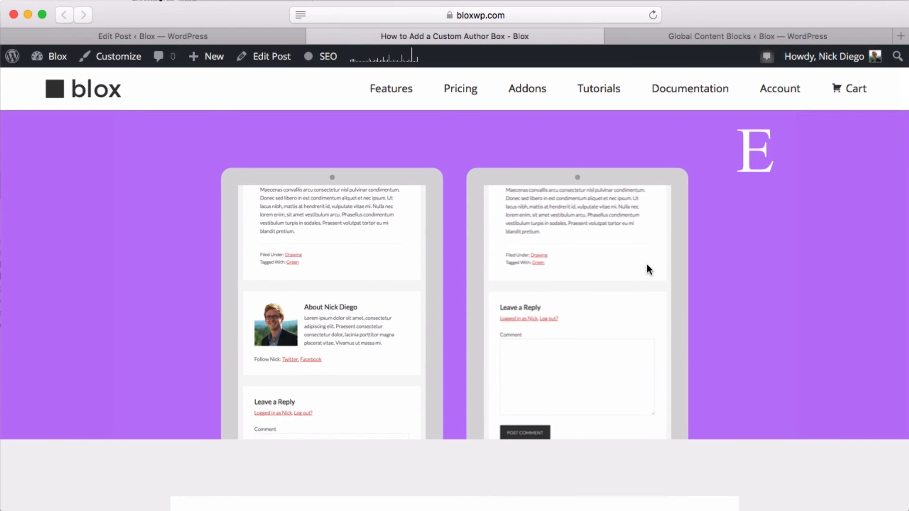
scroll(646, 263, "down", 5)
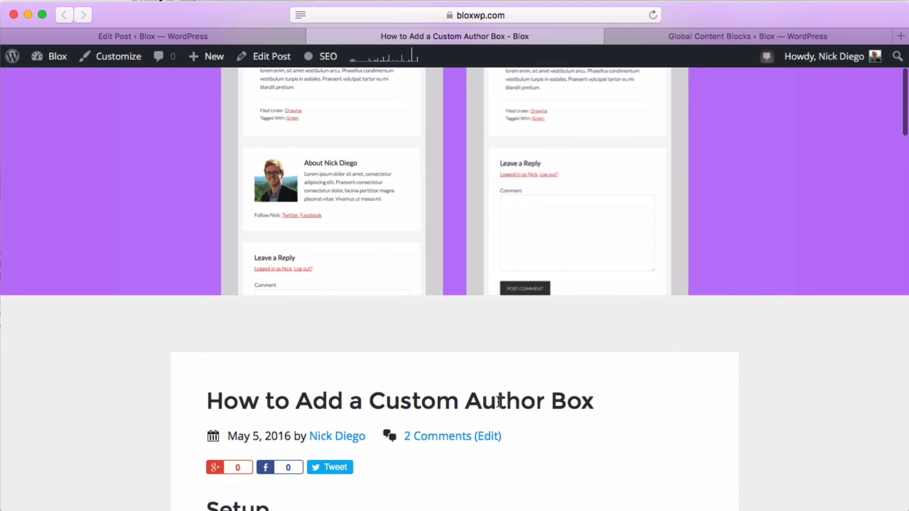
scroll(509, 401, "up", 5)
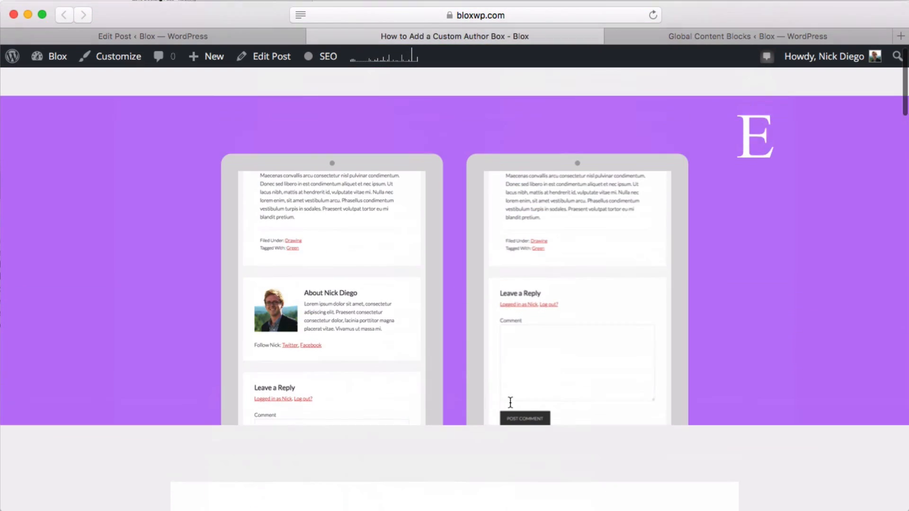
scroll(510, 402, "up", 1)
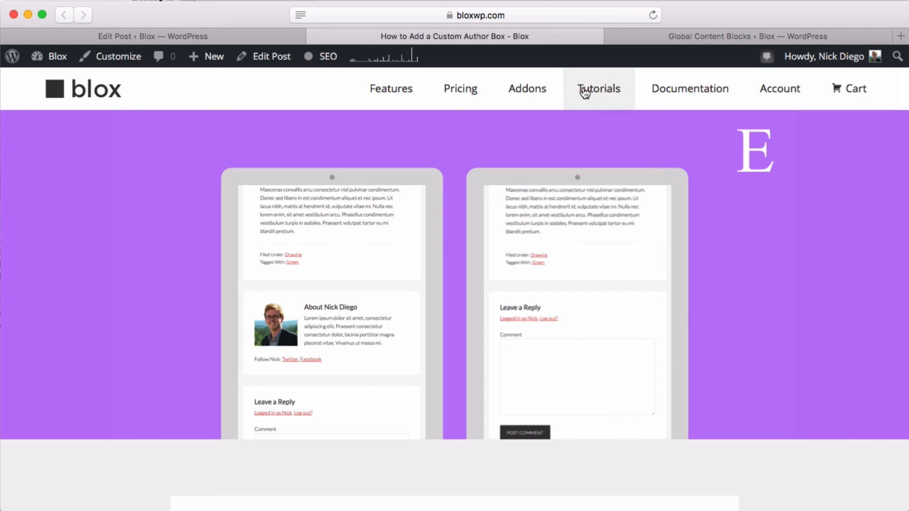
left_click(611, 92)
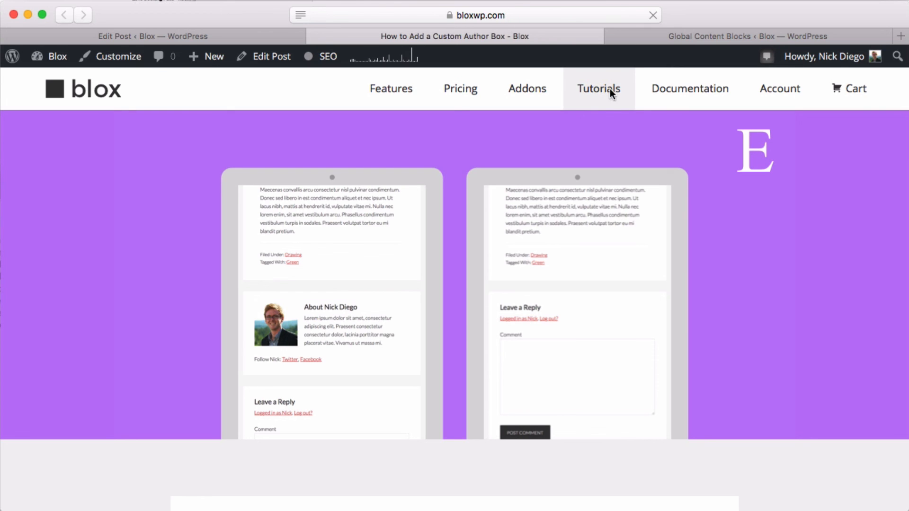